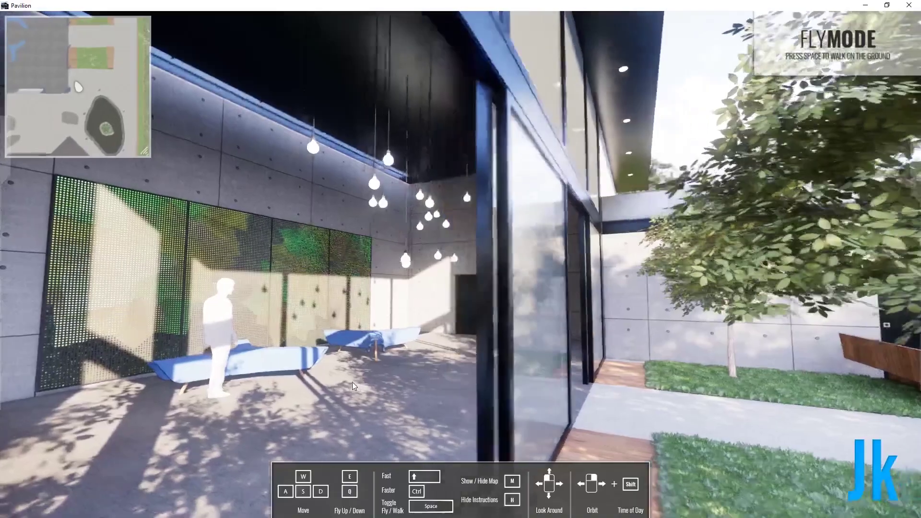
# Step: Fly forward with W into the pavilion's tall interior hall
pyautogui.press('w')
pyautogui.press('w')
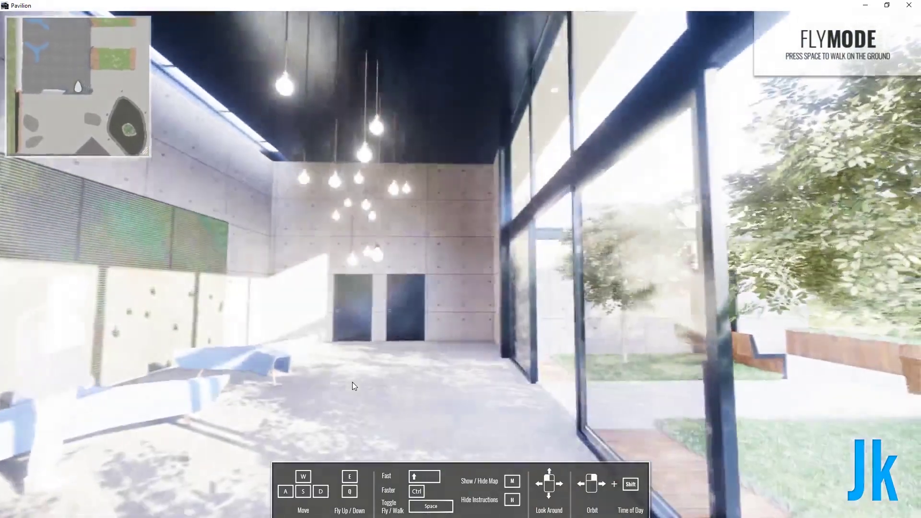
pyautogui.press('w')
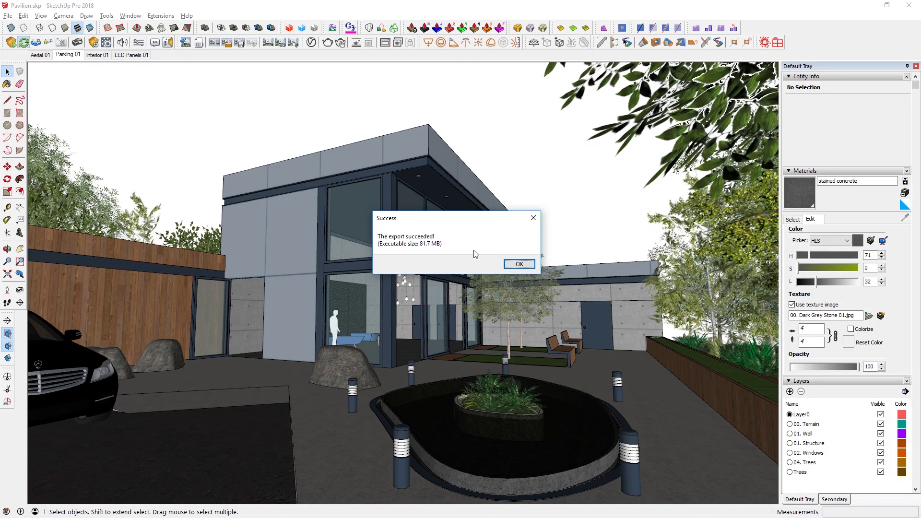
# Step: Dismiss the export Success dialog and minimize SketchUp to reveal the desktop
pyautogui.click(519, 264)
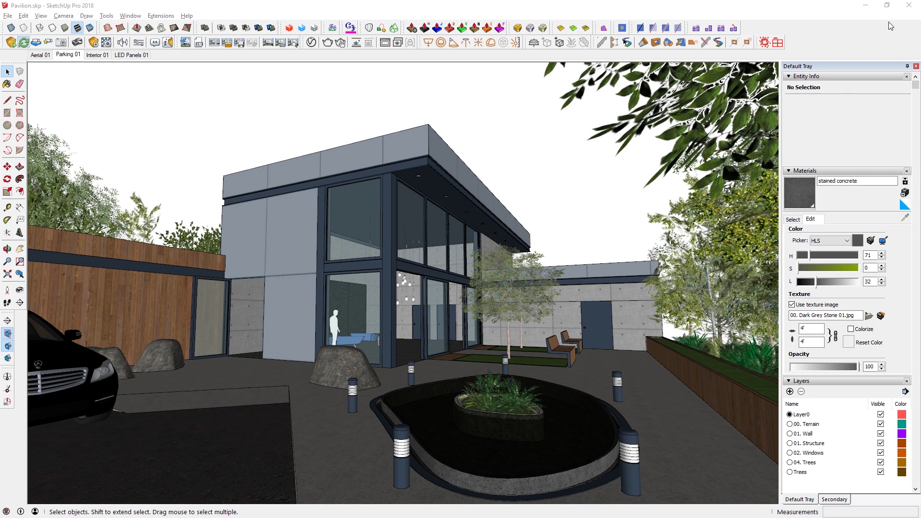
pyautogui.click(865, 6)
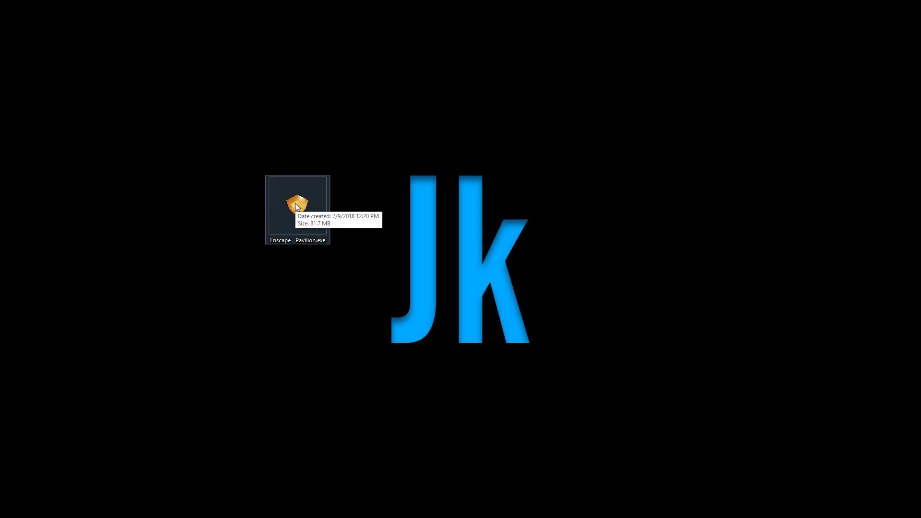
# Step: Launch Enscape_Pavilion.exe from the desktop and maximize its viewer window
pyautogui.doubleClick(297, 204)
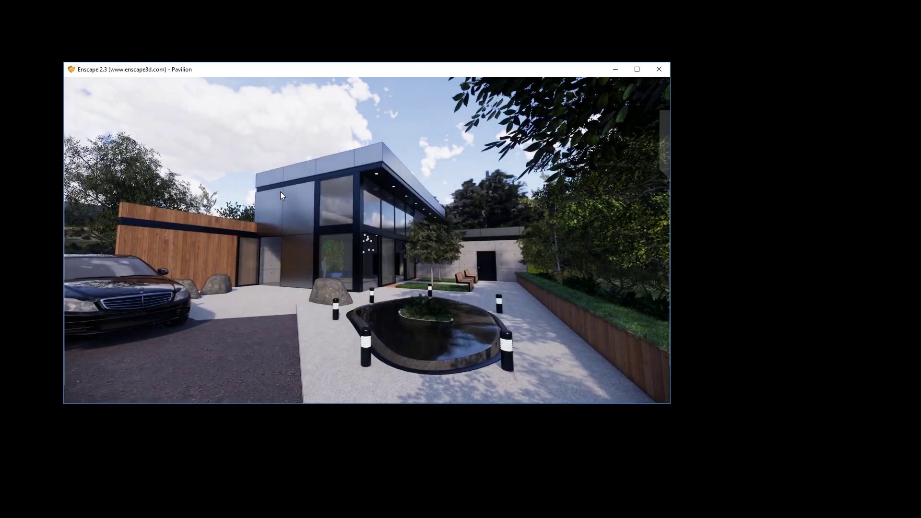
pyautogui.click(640, 70)
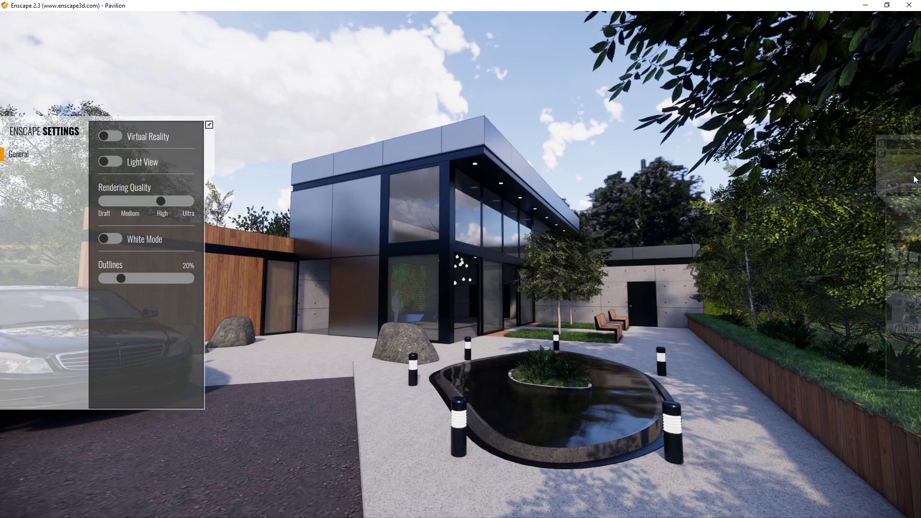
# Step: Open Enscape Settings, try Virtual Reality, then switch on the Light View lux analysis
pyautogui.moveTo(3, 142)
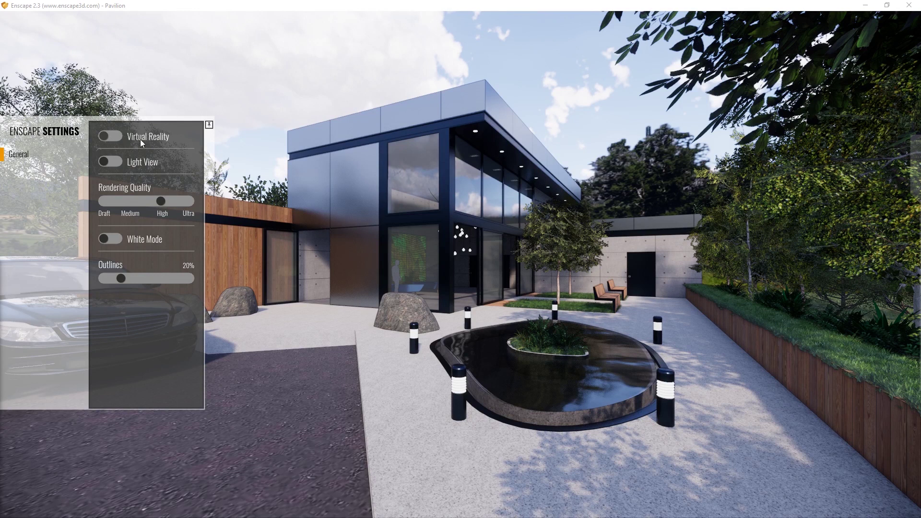
pyautogui.click(105, 137)
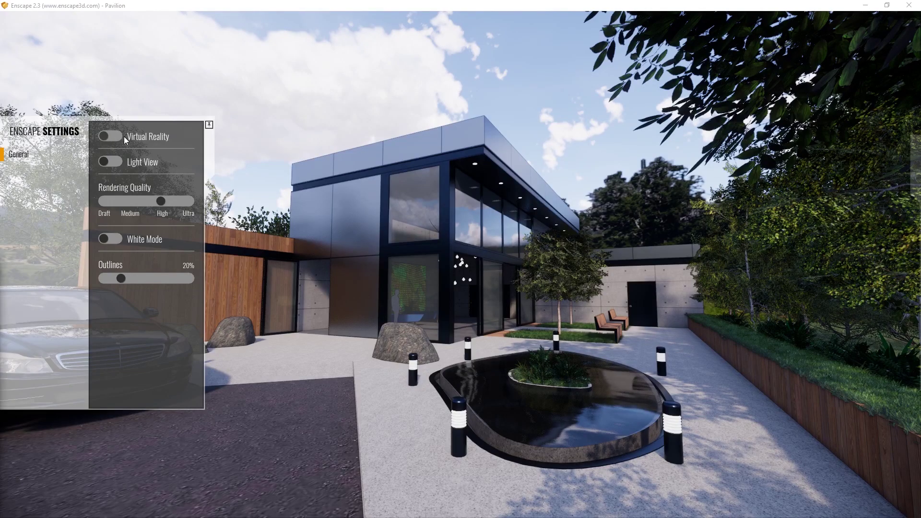
pyautogui.click(107, 161)
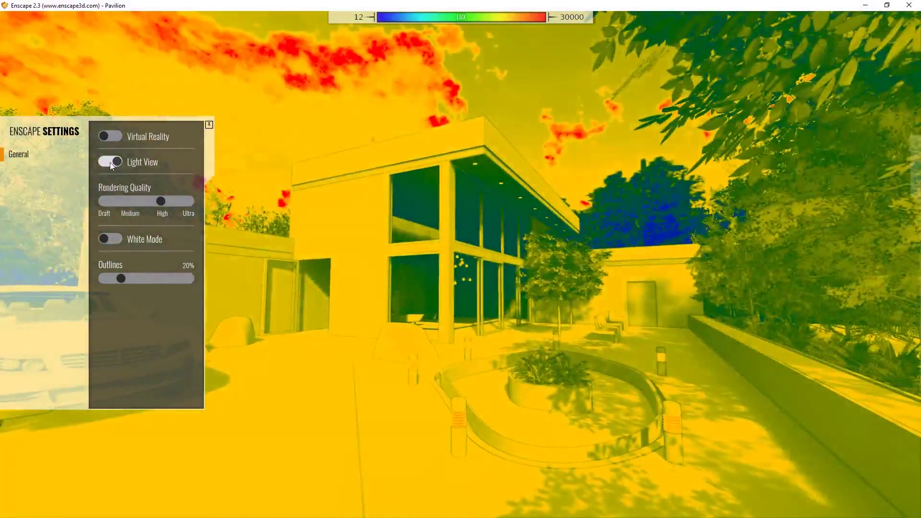
pyautogui.click(111, 162)
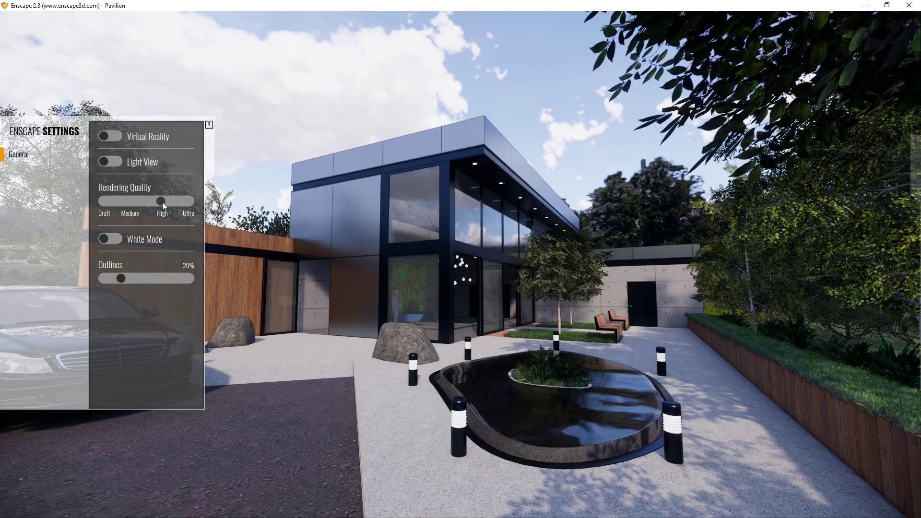
pyautogui.moveTo(162, 201); pyautogui.dragTo(114, 203)
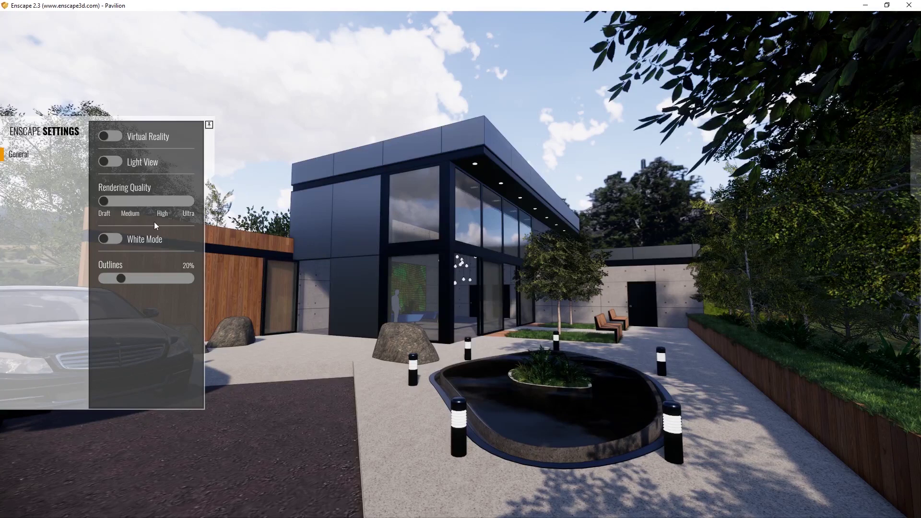
pyautogui.moveTo(108, 205); pyautogui.dragTo(171, 200)
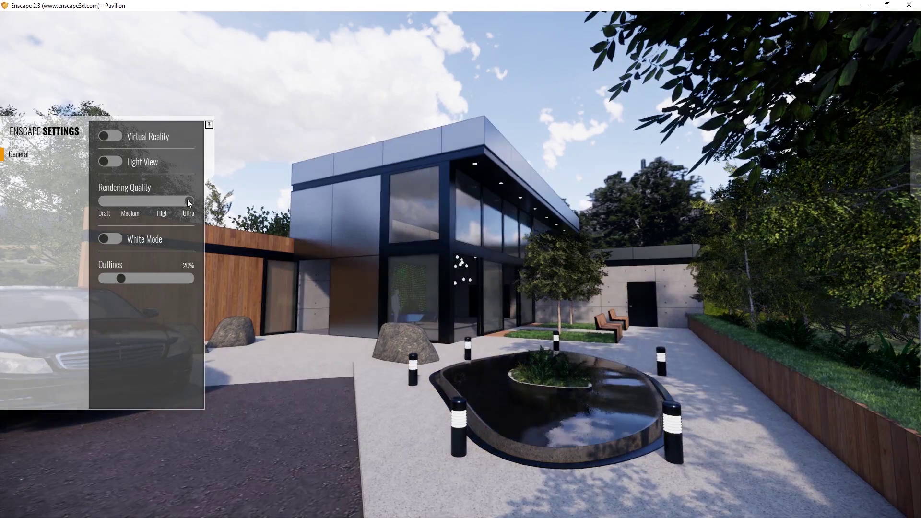
pyautogui.press('w')
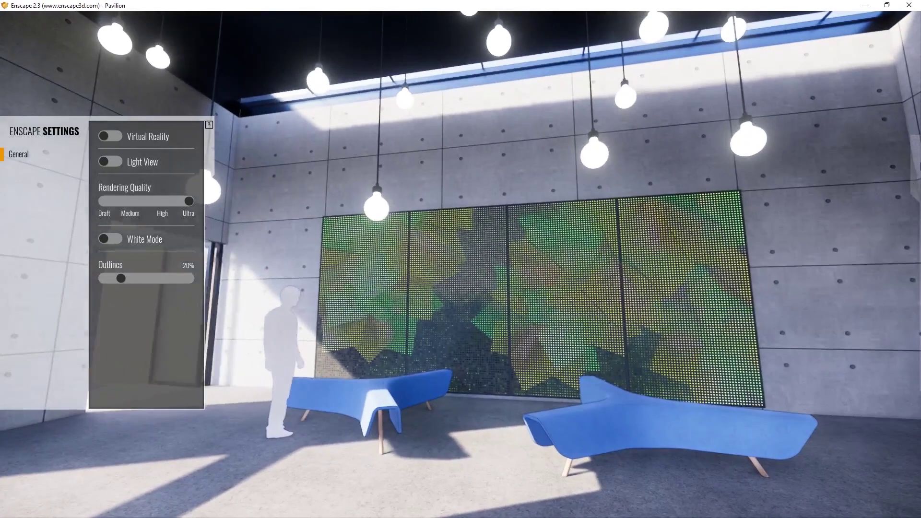
pyautogui.moveTo(919, 165)
pyautogui.click(888, 219)
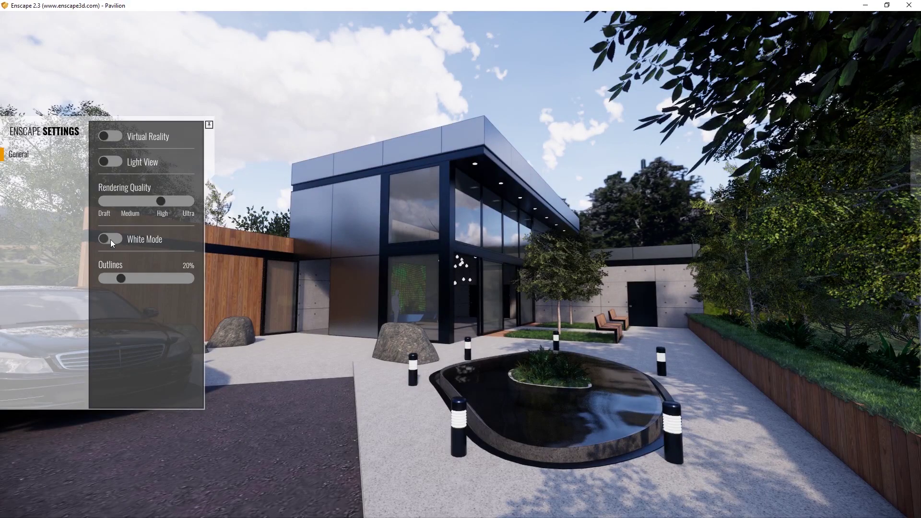
# Step: Preview White Mode with outlines from 0% to 52%, then return to full colour at 23%
pyautogui.click(110, 240)
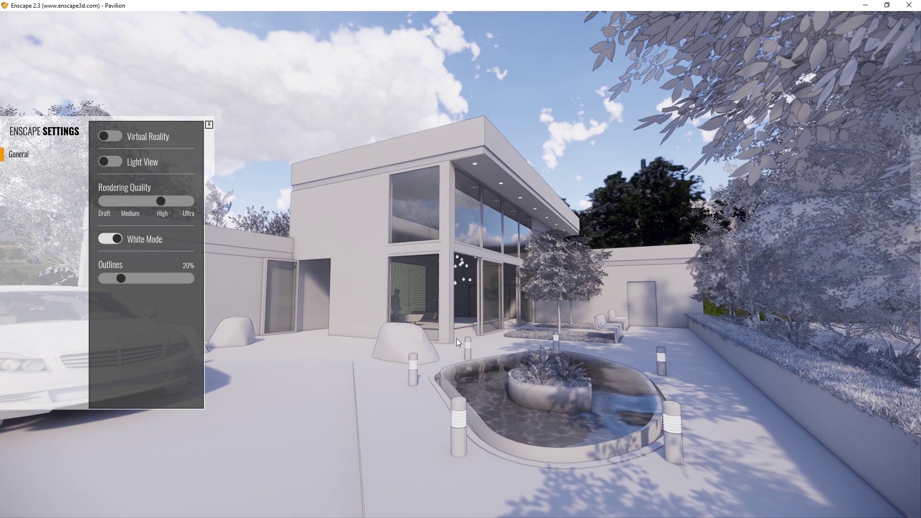
pyautogui.moveTo(121, 278)
pyautogui.mouseDown()
pyautogui.moveTo(166, 278)
pyautogui.moveTo(123, 275)
pyautogui.mouseUp()
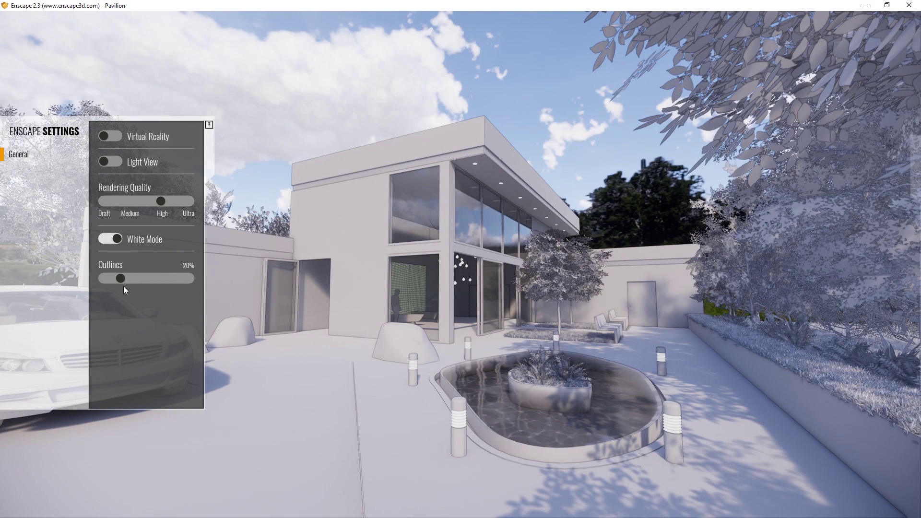
pyautogui.moveTo(121, 279); pyautogui.dragTo(99, 279)
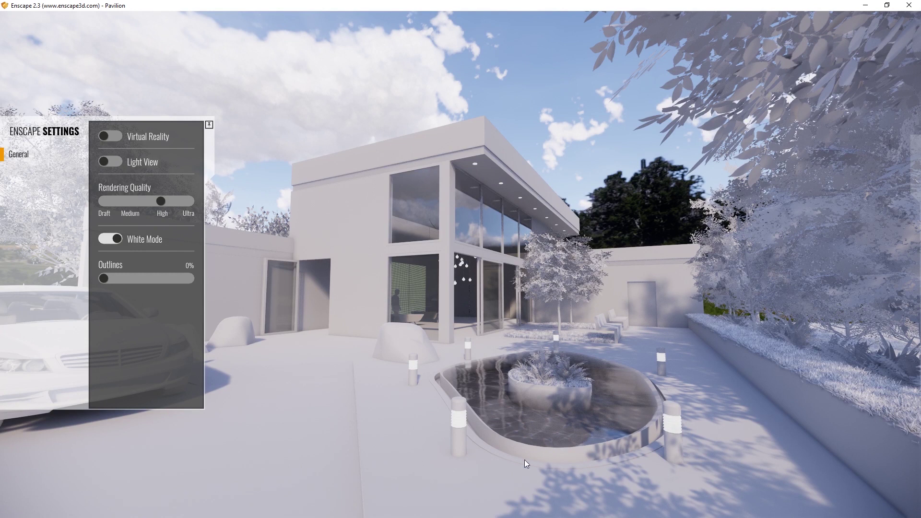
pyautogui.moveTo(108, 277); pyautogui.dragTo(122, 278)
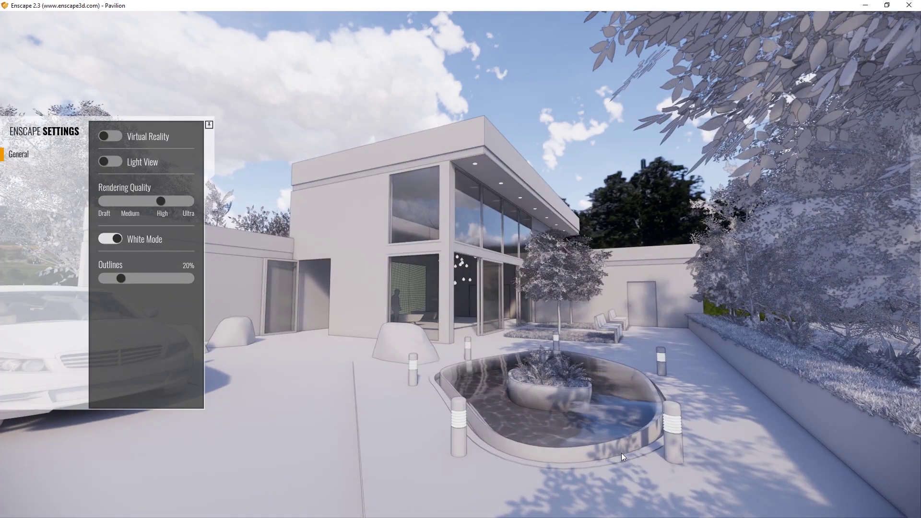
pyautogui.moveTo(117, 279); pyautogui.dragTo(148, 280)
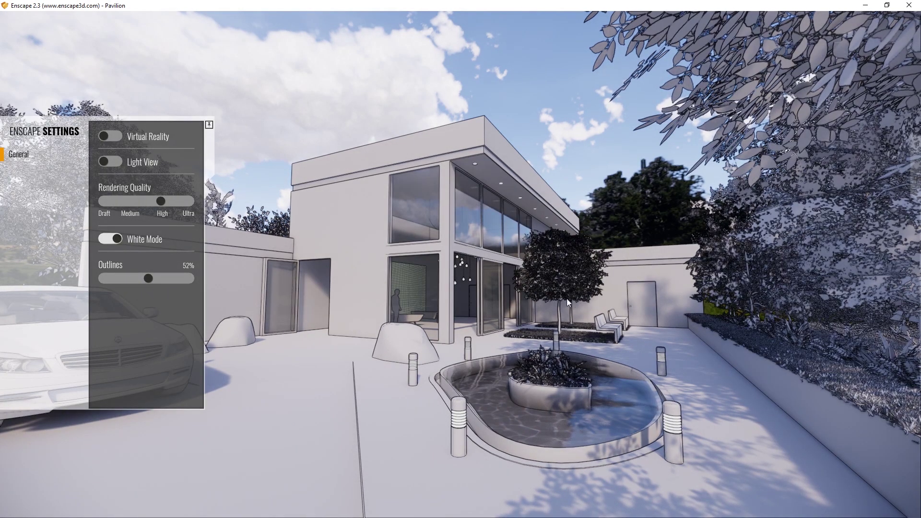
pyautogui.click(118, 238)
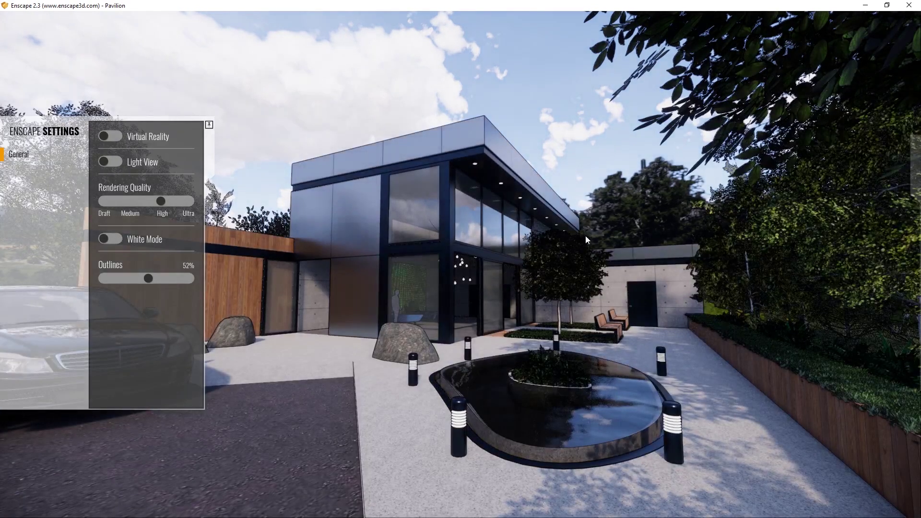
pyautogui.moveTo(142, 279); pyautogui.dragTo(122, 279)
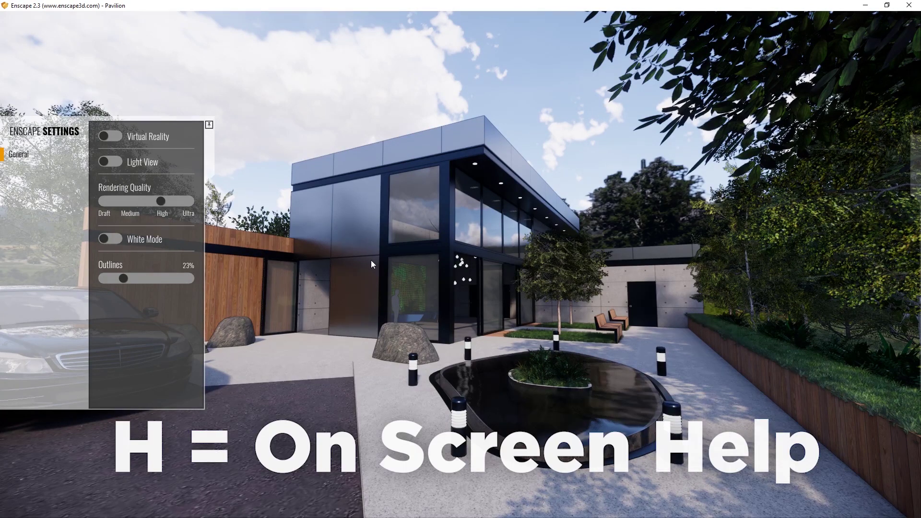
# Step: Show the navigation help and fly to the Aerial 01 and Parking 01 views
pyautogui.press('h')
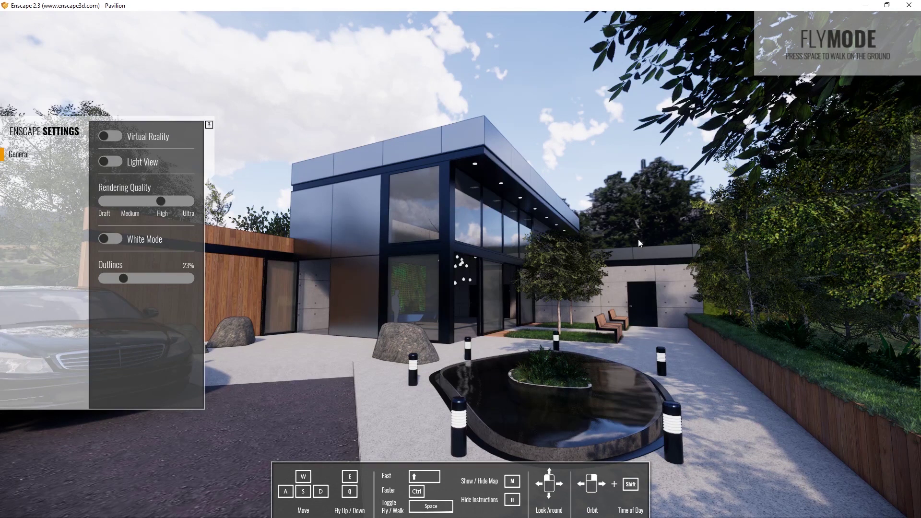
pyautogui.moveTo(911, 150)
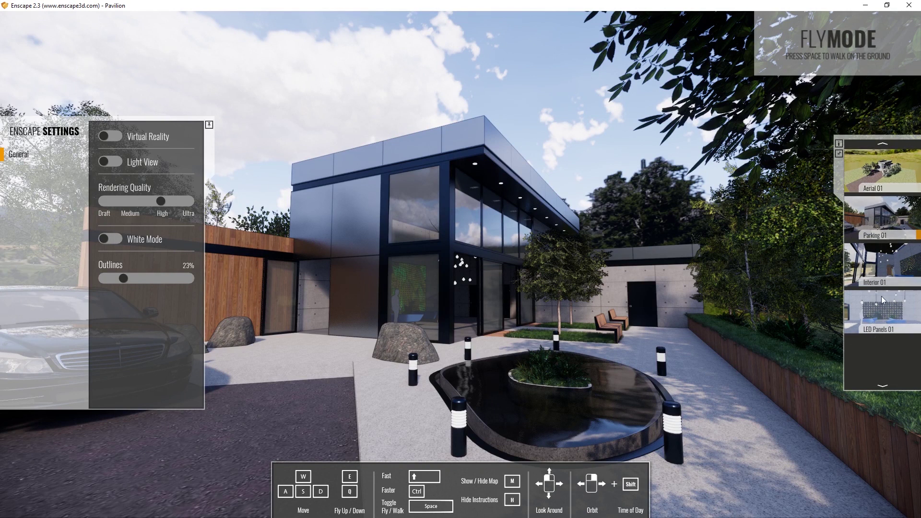
pyautogui.click(889, 177)
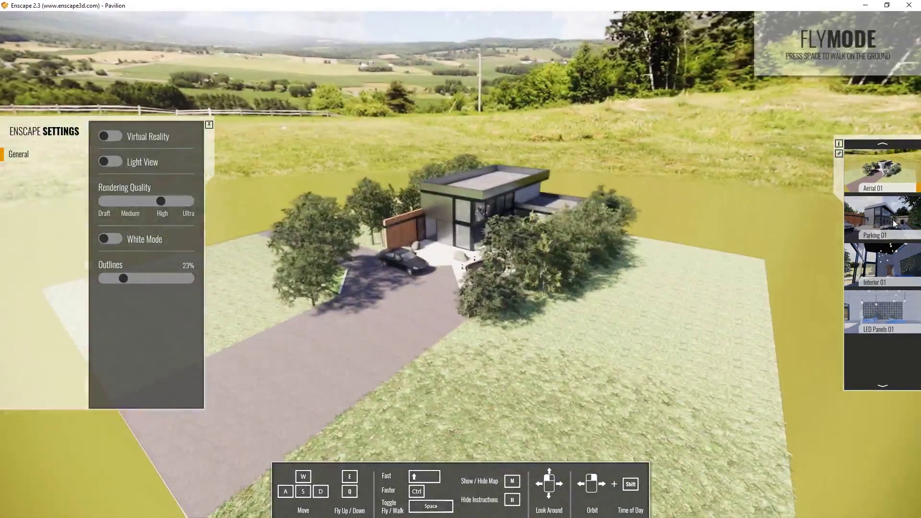
pyautogui.click(895, 222)
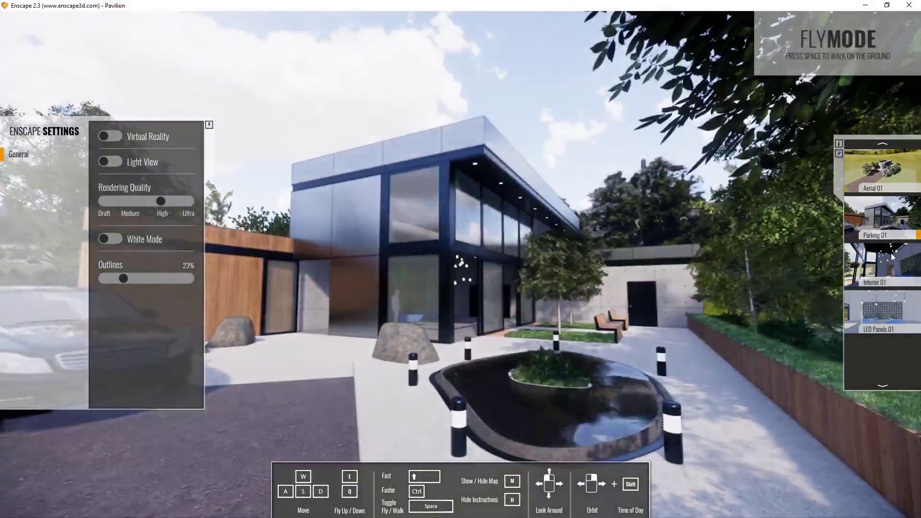
# Step: Visit Interior 01 and LED Panels 01, return to Parking 01, and cycle views with Page Up
pyautogui.click(898, 266)
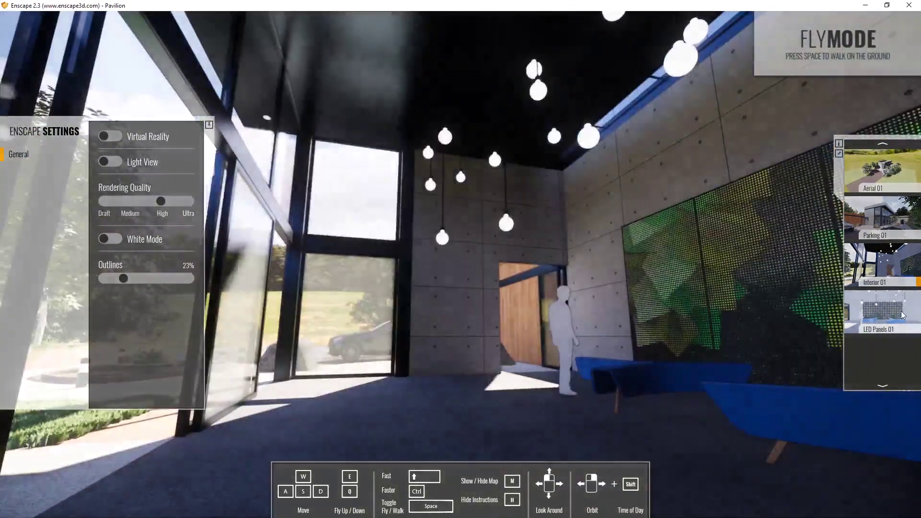
pyautogui.click(903, 316)
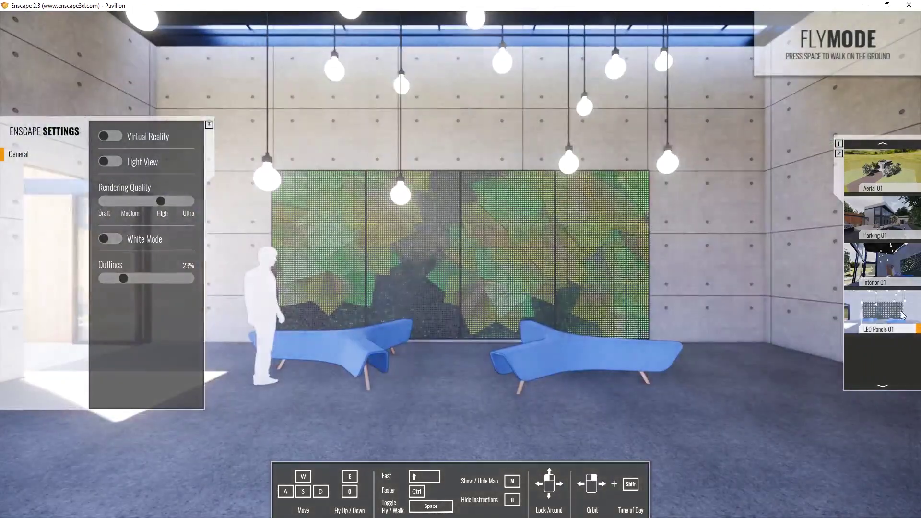
pyautogui.click(899, 215)
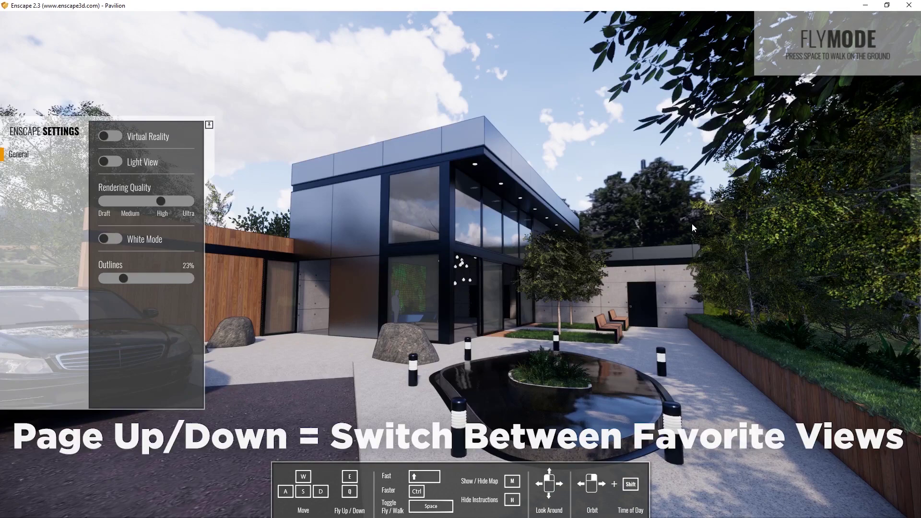
pyautogui.press('pageup')
pyautogui.press('pageup')
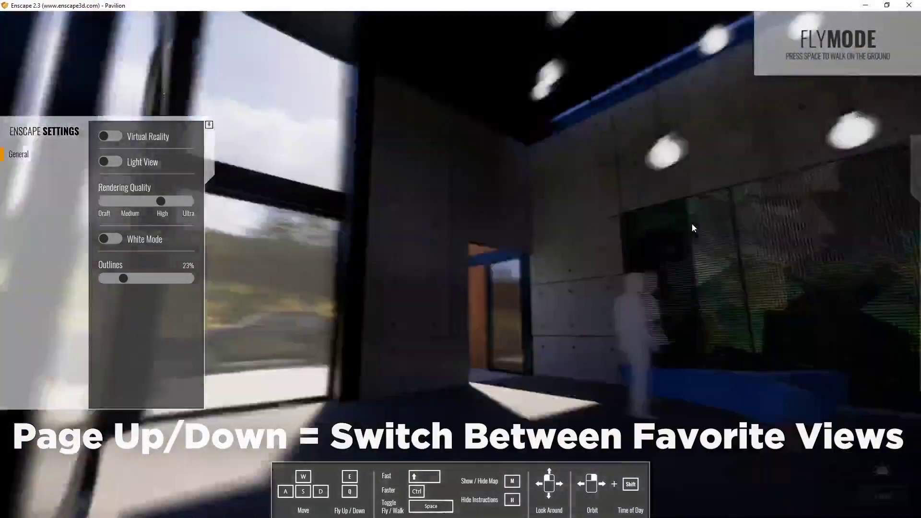
pyautogui.press('pageup')
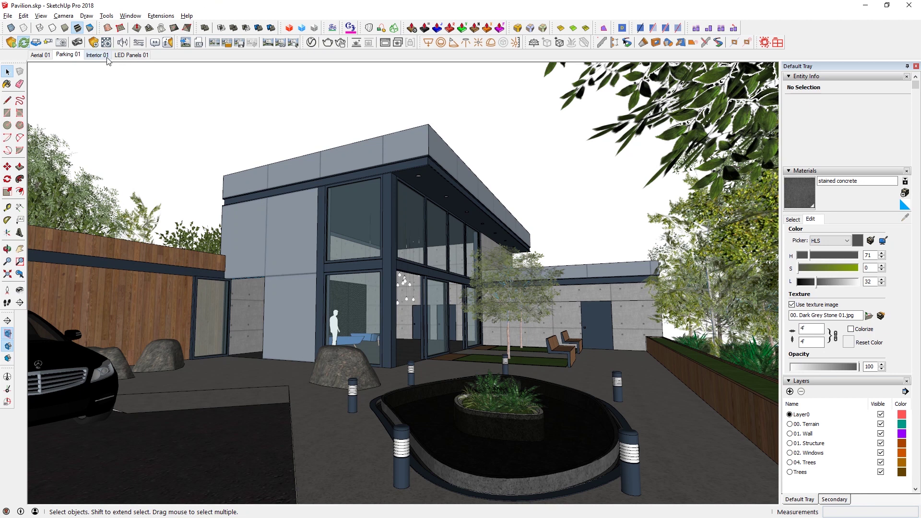
# Step: Set Pavilion 01.jpg as the Loading Screen in Enscape's Customization settings
pyautogui.click(138, 43)
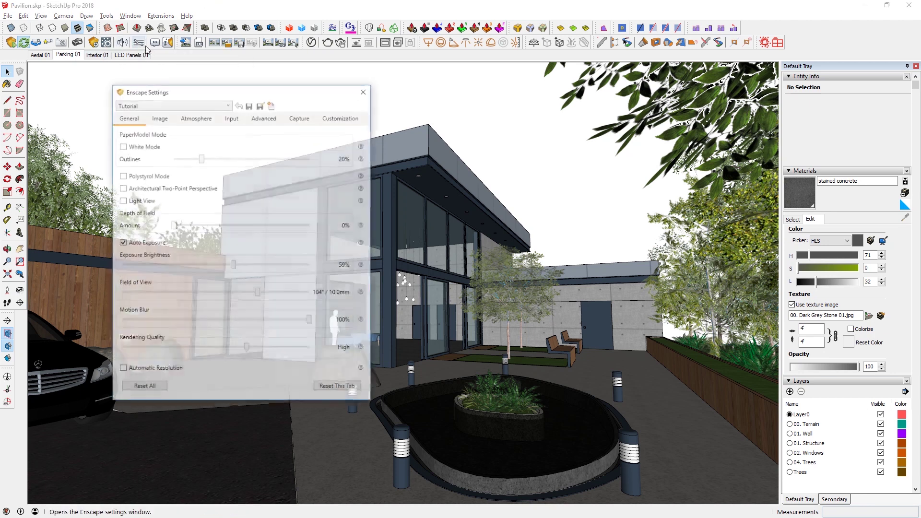
pyautogui.click(330, 119)
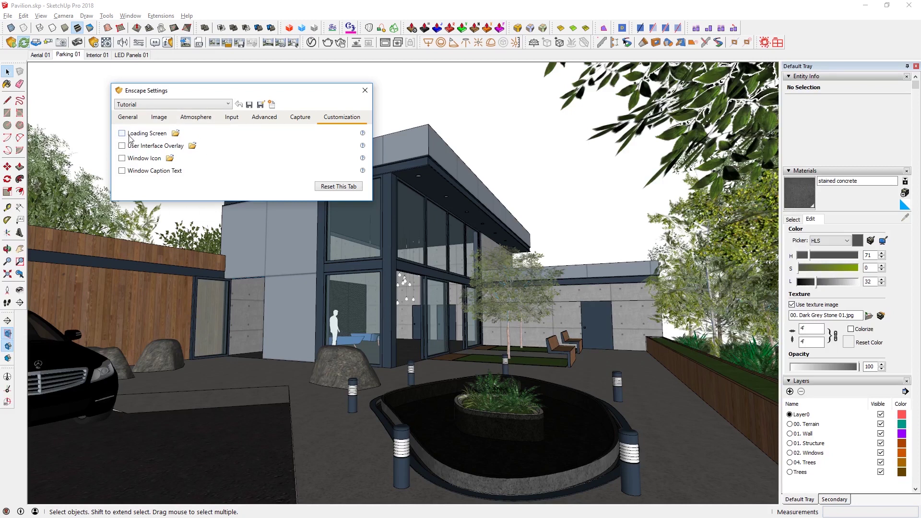
pyautogui.click(175, 134)
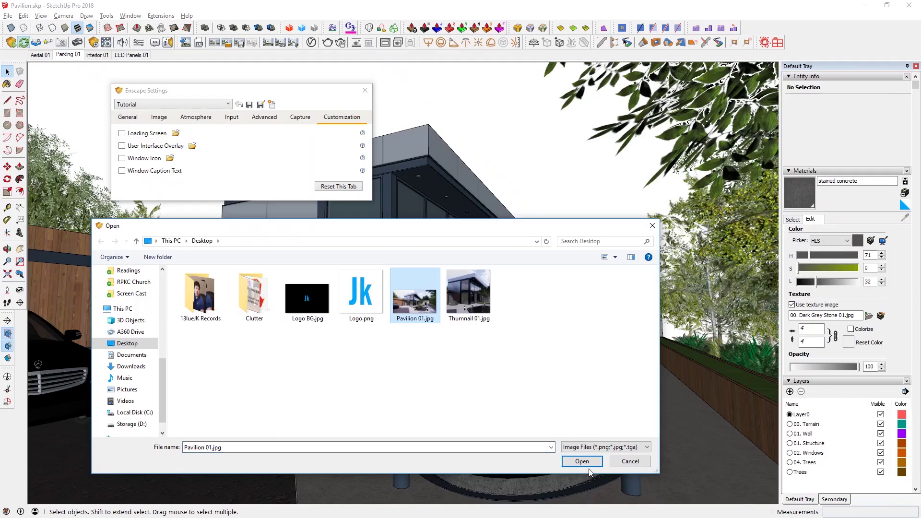
pyautogui.click(586, 463)
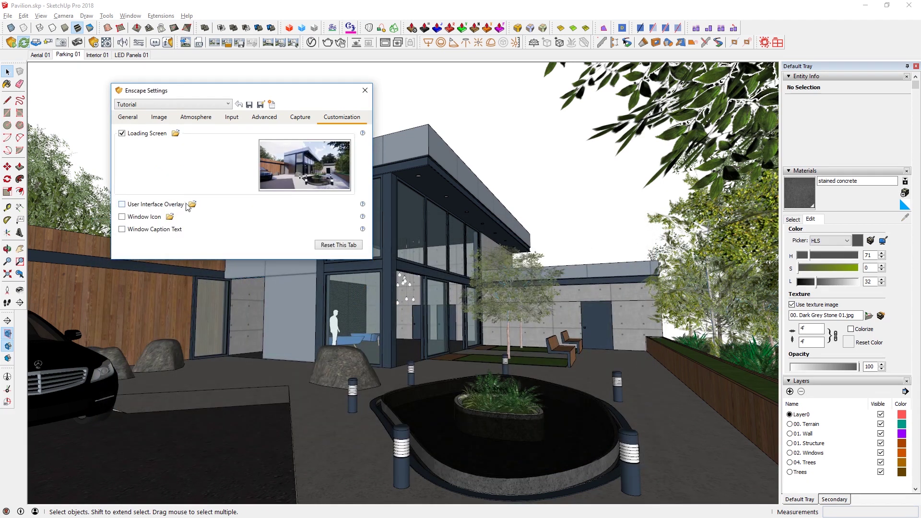
# Step: Add Logo.png as the interface overlay and try anchor positions, ending at bottom centre
pyautogui.click(192, 204)
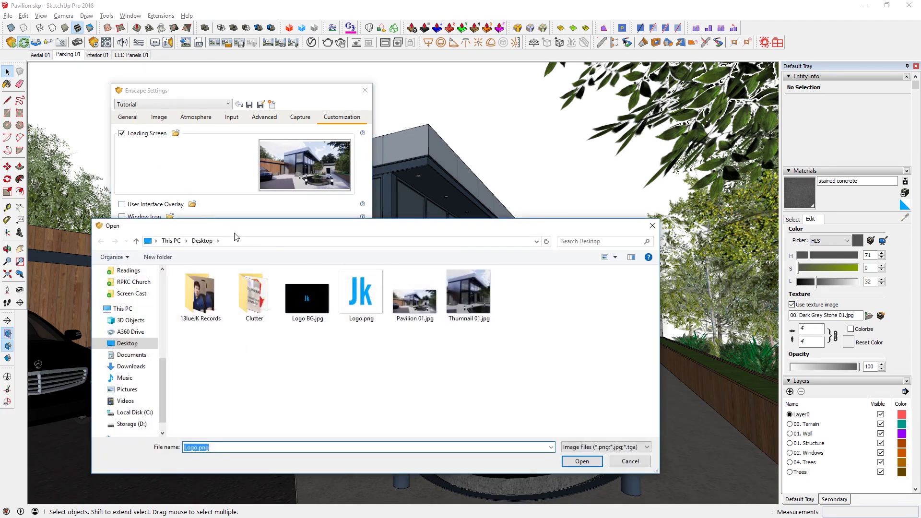
pyautogui.click(367, 303)
pyautogui.click(582, 461)
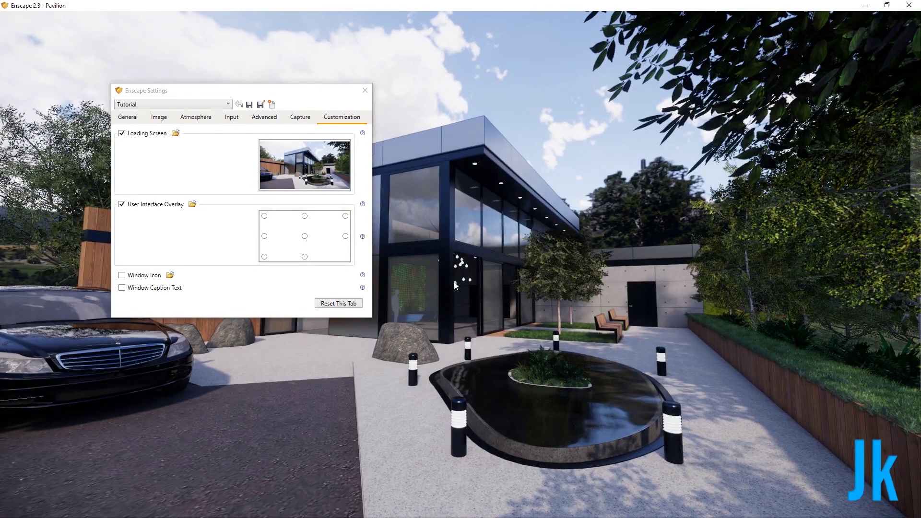
pyautogui.click(346, 236)
pyautogui.click(346, 216)
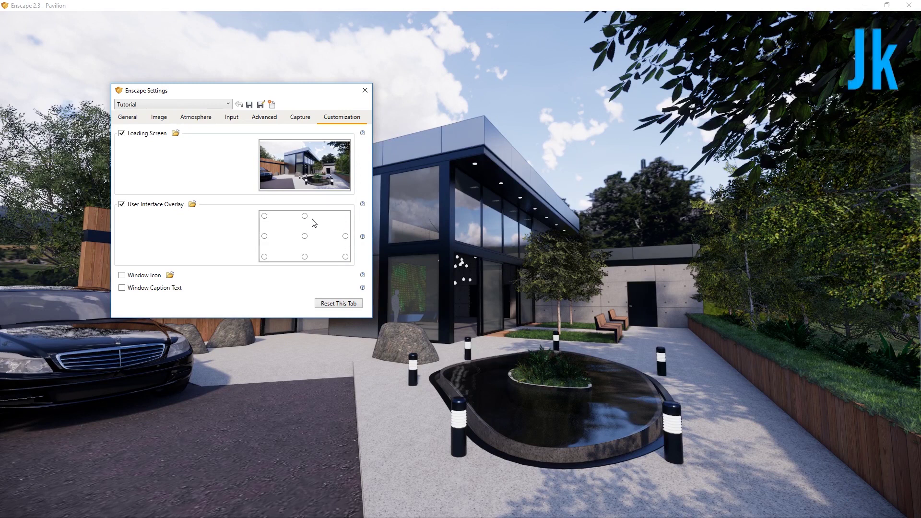
pyautogui.click(305, 216)
pyautogui.click(305, 236)
pyautogui.click(305, 257)
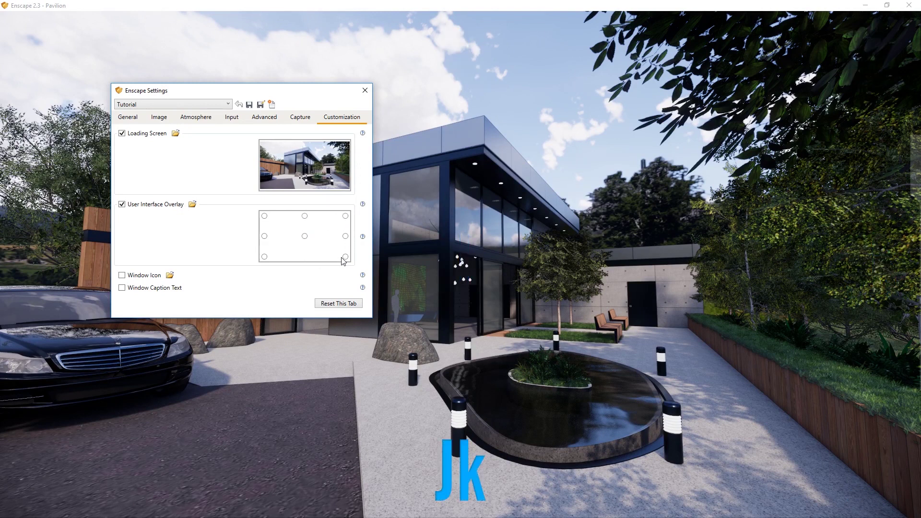
# Step: Anchor the Jk logo bottom right, then take Thumnail 01.jpg to an online ICO converter
pyautogui.click(346, 257)
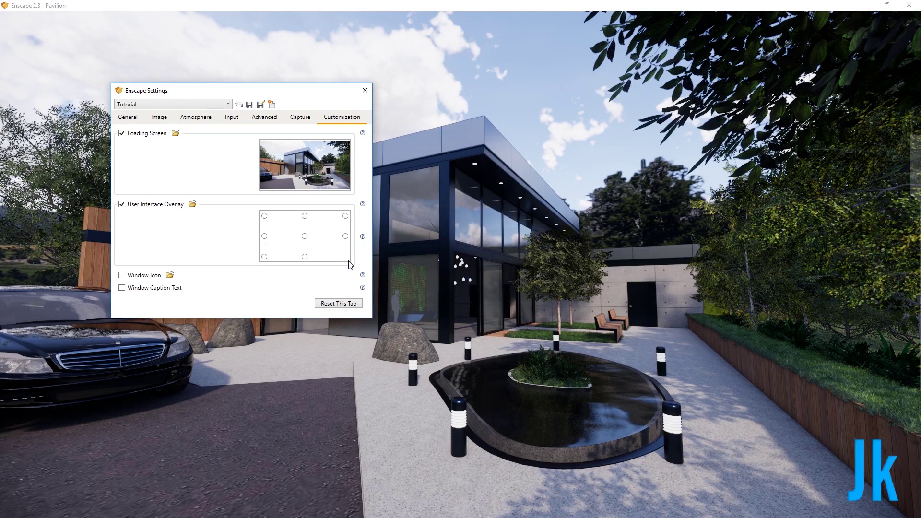
pyautogui.click(171, 275)
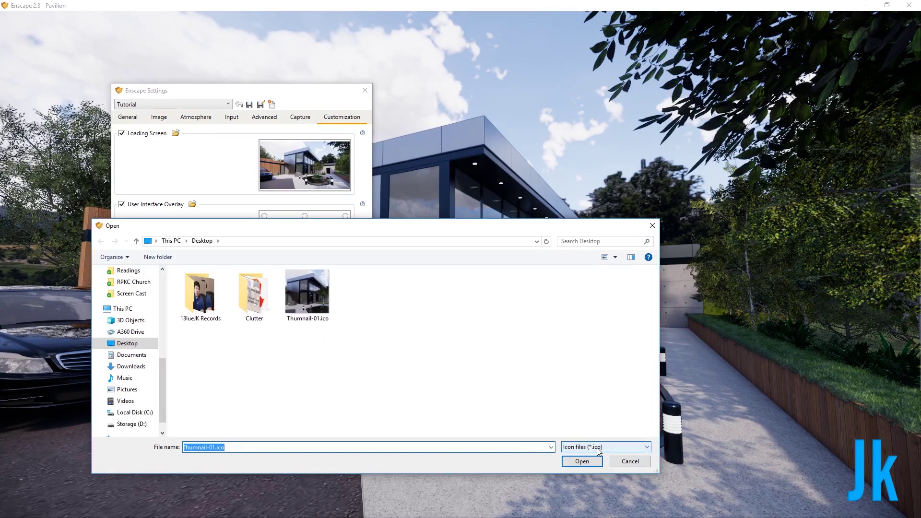
pyautogui.click(582, 461)
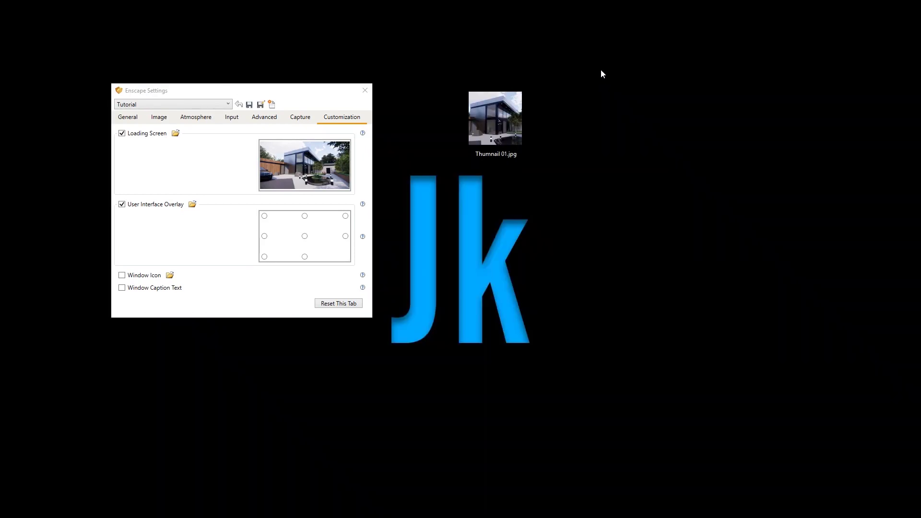
pyautogui.moveTo(601, 72); pyautogui.dragTo(434, 165)
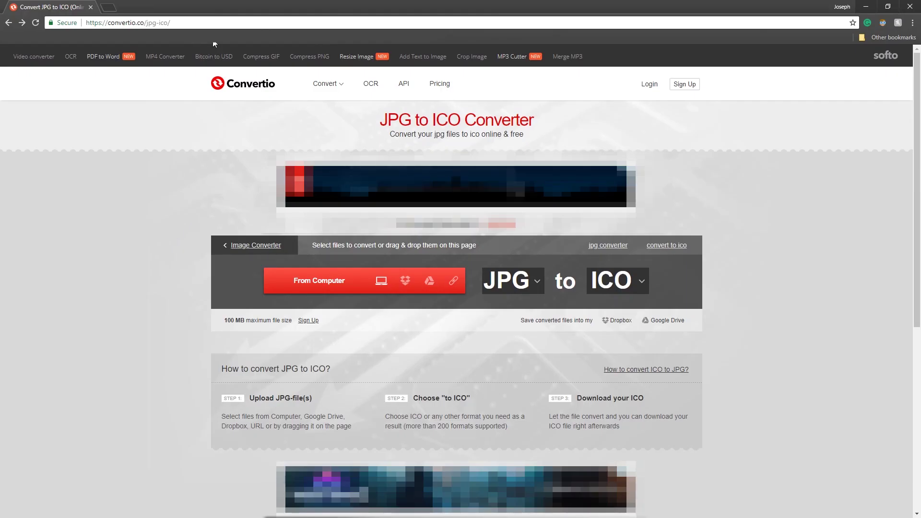
pyautogui.click(211, 22)
pyautogui.click(211, 23)
pyautogui.click(166, 188)
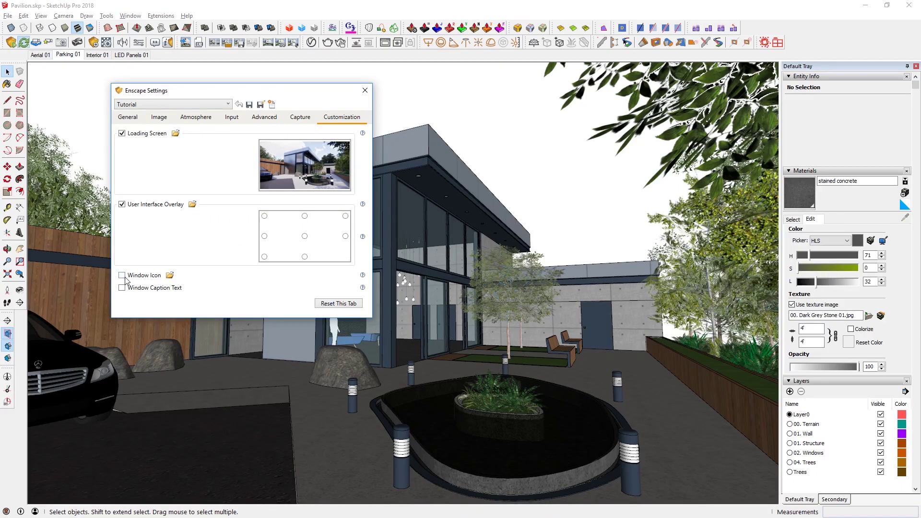
# Step: Set Thumnail-01.ico as the Window Icon
pyautogui.click(170, 276)
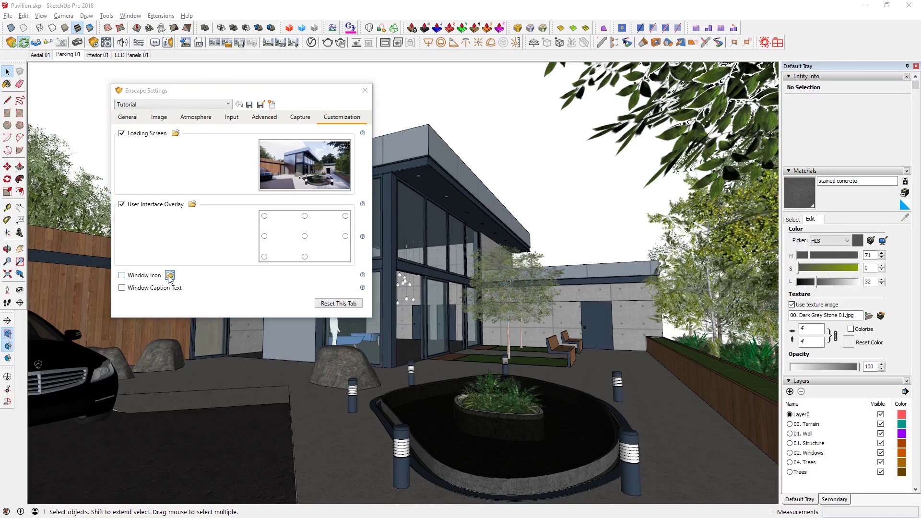
pyautogui.click(359, 305)
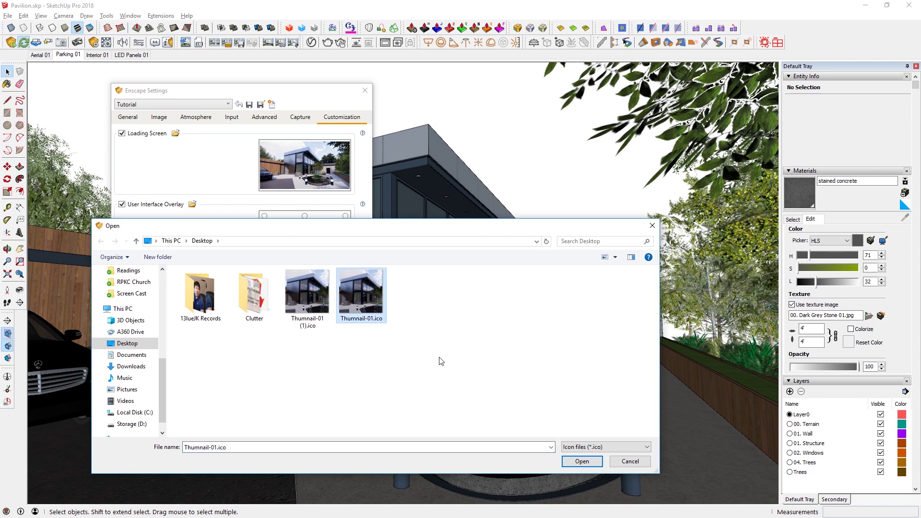
pyautogui.click(582, 461)
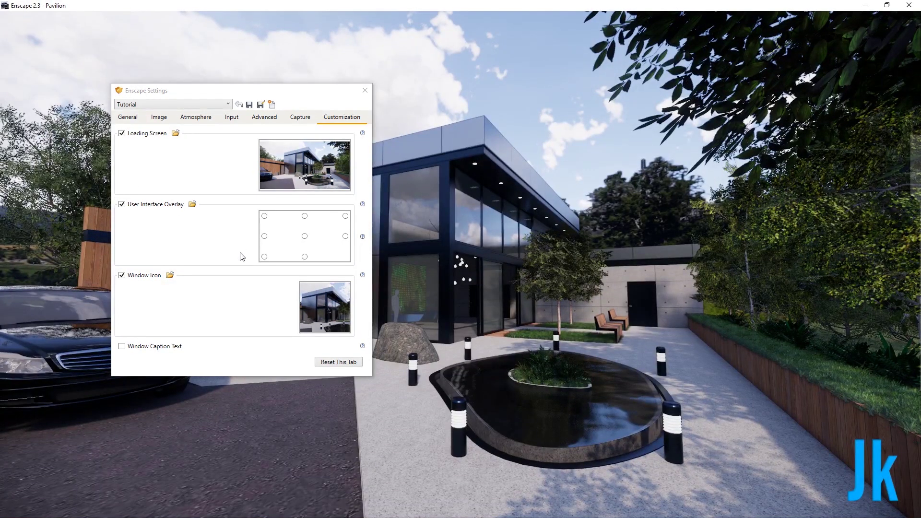
pyautogui.click(269, 305)
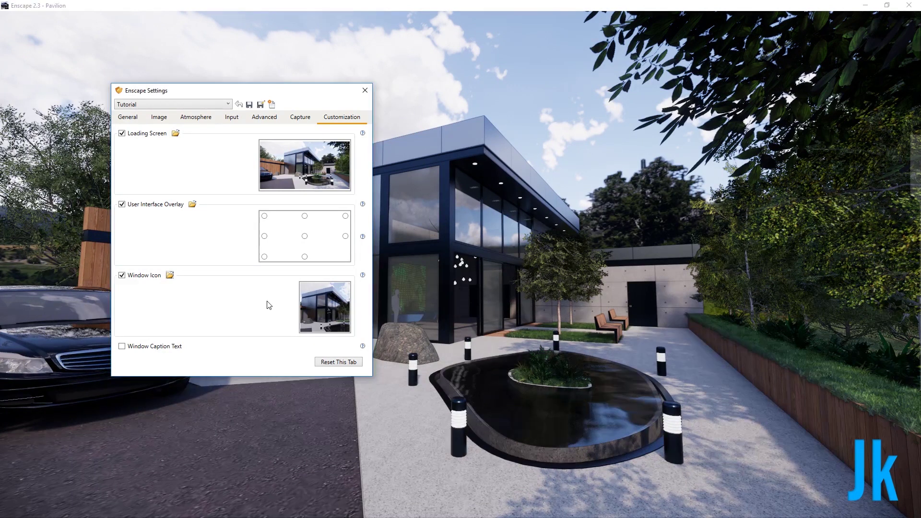
# Step: Enable Window Caption Text and replace the Pavilion title with 'Company'
pyautogui.click(122, 347)
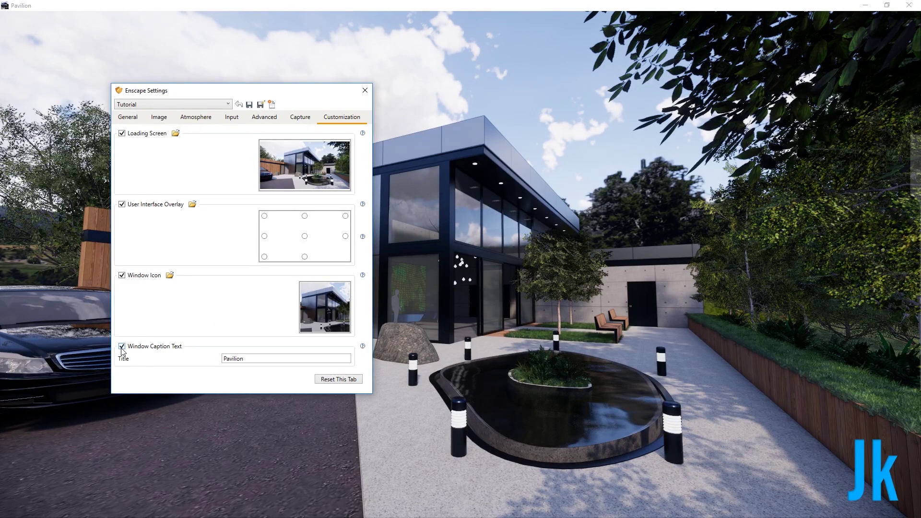
pyautogui.moveTo(272, 359); pyautogui.dragTo(193, 361)
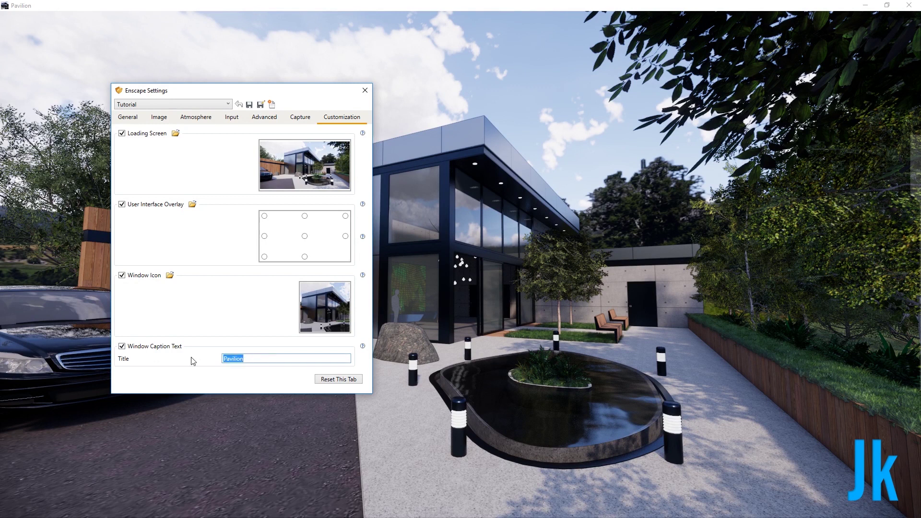
pyautogui.click(269, 359)
pyautogui.moveTo(268, 360); pyautogui.dragTo(133, 357)
pyautogui.write('Company')
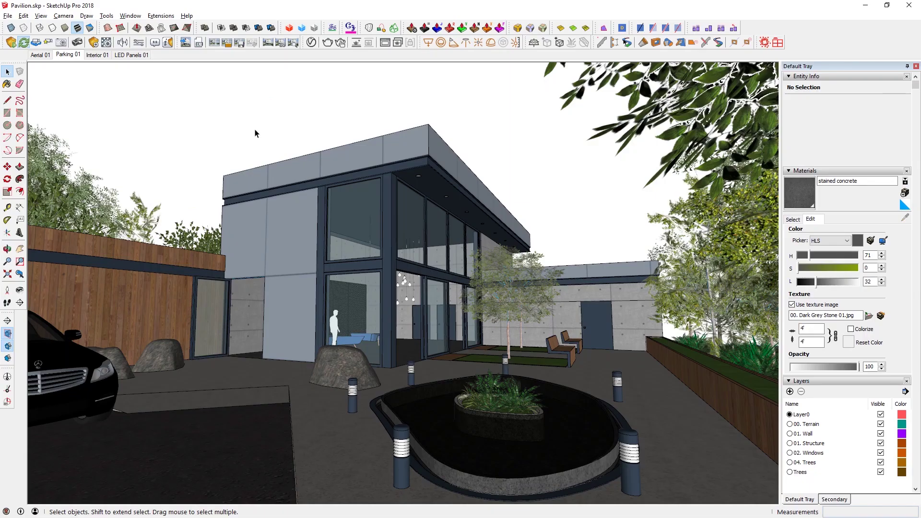
# Step: Save Enscape__Pavilion.exe to the Desktop over the old file, then select it on the desktop
pyautogui.click(198, 43)
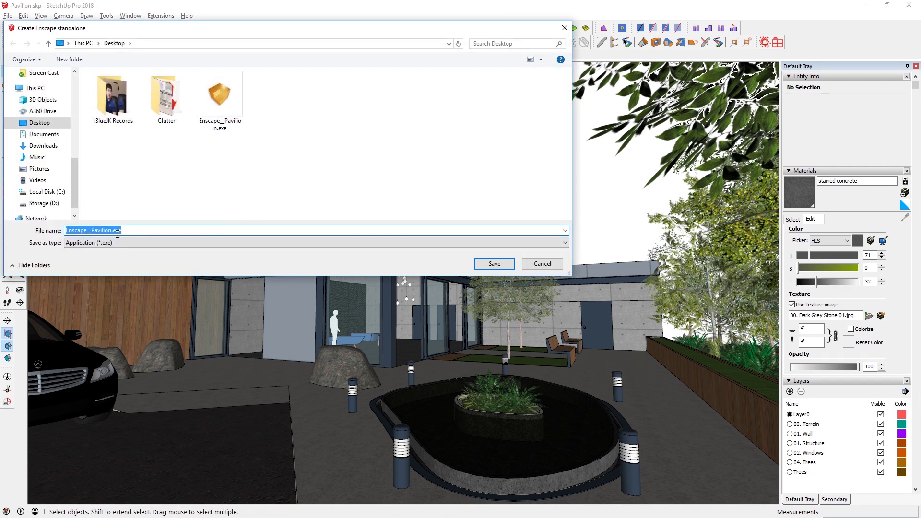
pyautogui.click(494, 264)
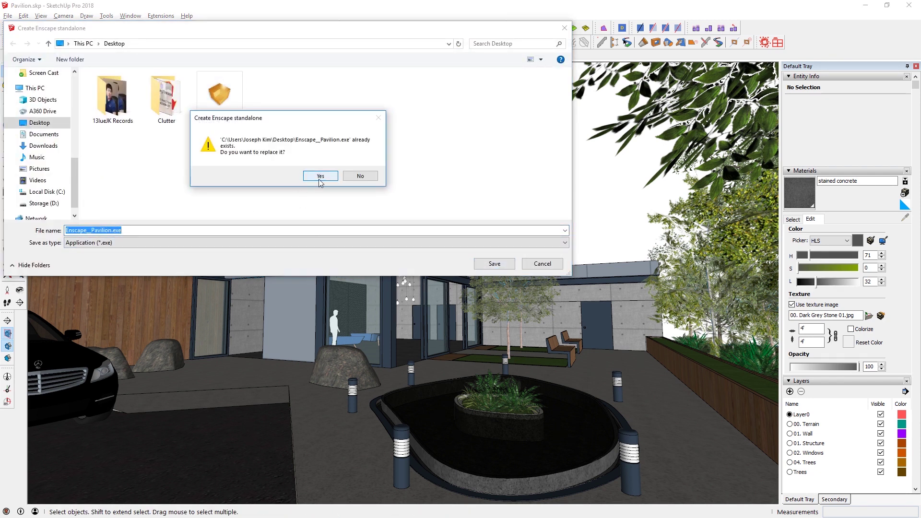
pyautogui.click(320, 176)
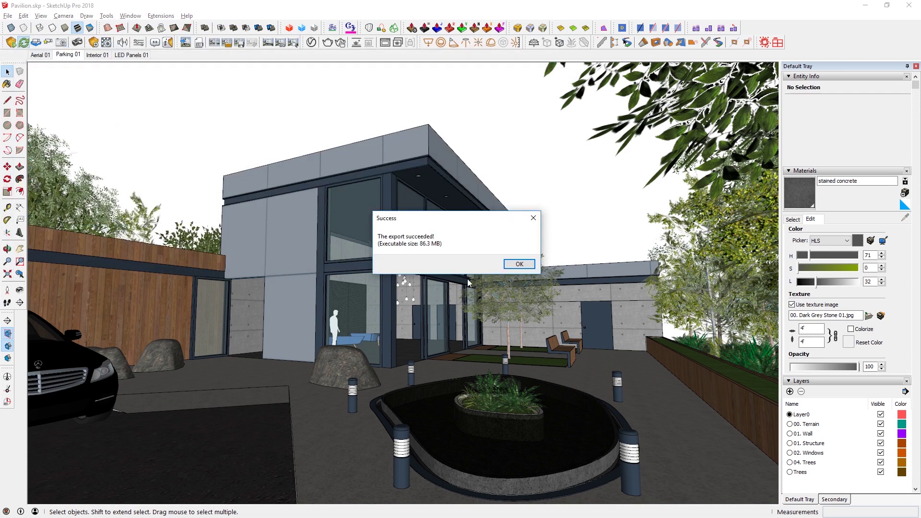
pyautogui.click(520, 264)
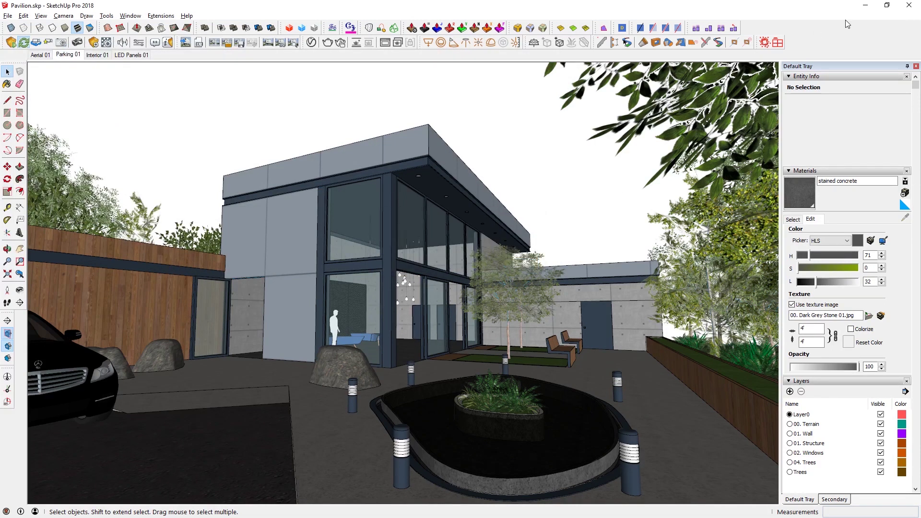
pyautogui.click(869, 7)
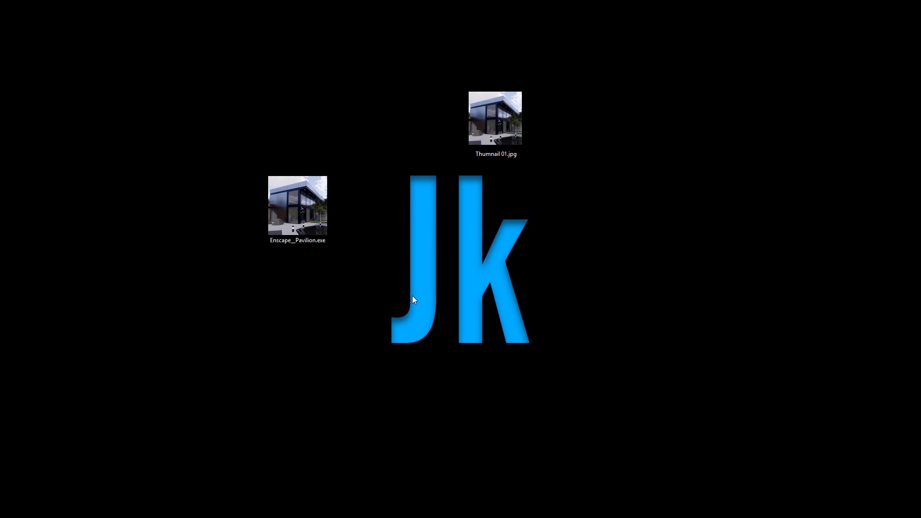
pyautogui.moveTo(412, 296); pyautogui.dragTo(233, 135)
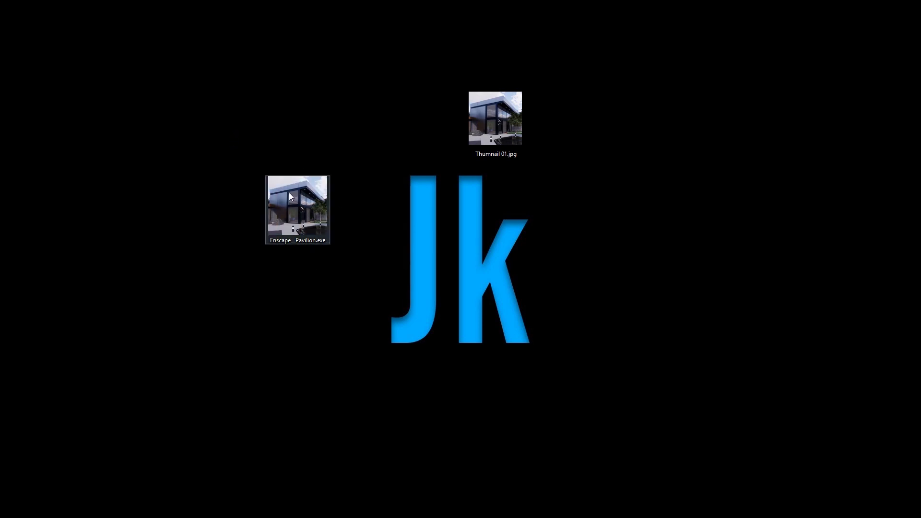
# Step: Launch Enscape__Pavilion.exe, fly toward the pond, and shift the time of day around 10:33–11:00
pyautogui.doubleClick(289, 207)
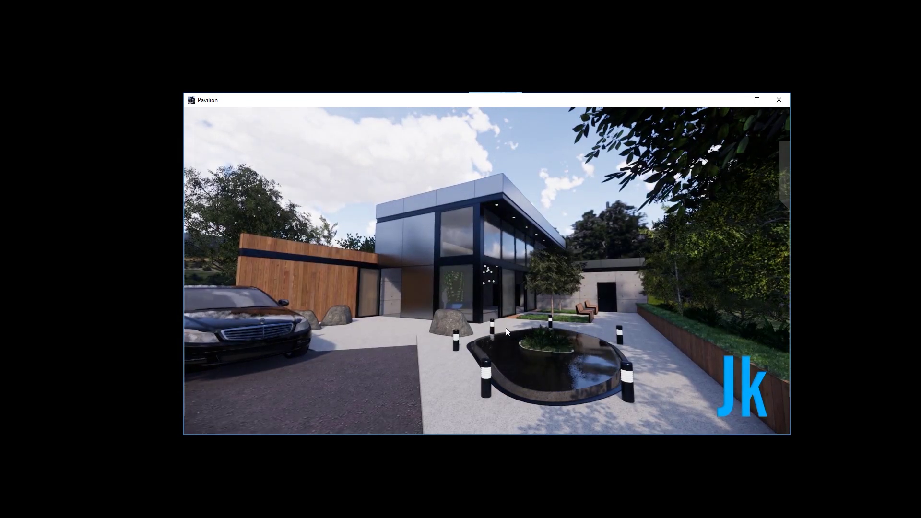
pyautogui.press('w')
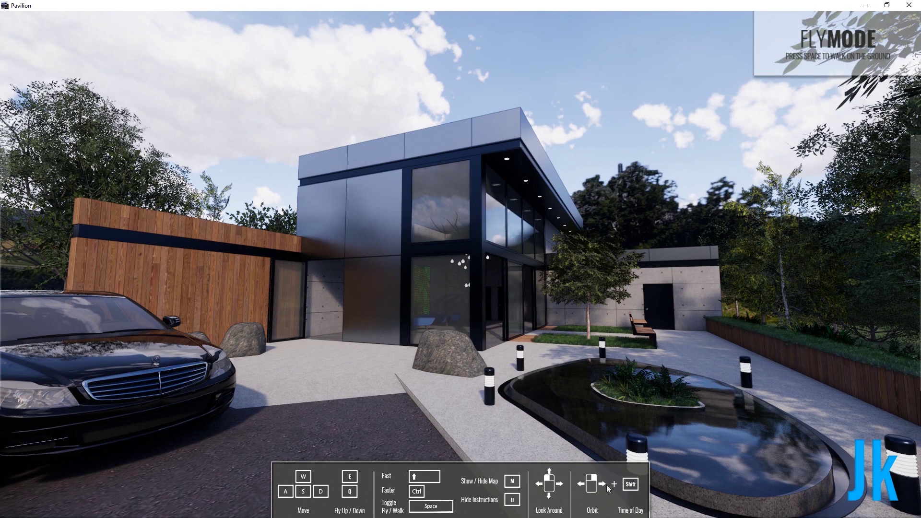
pyautogui.moveTo(582, 430)
pyautogui.keyDown('shift'); pyautogui.mouseDown()
pyautogui.moveTo(609, 429)
pyautogui.moveTo(590, 430)
pyautogui.mouseUp(); pyautogui.keyUp('shift')
pyautogui.moveTo(527, 347)
pyautogui.keyDown('shift'); pyautogui.mouseDown()
pyautogui.moveTo(542, 348)
pyautogui.moveTo(527, 347)
pyautogui.mouseUp(); pyautogui.keyUp('shift')
pyautogui.press('u')
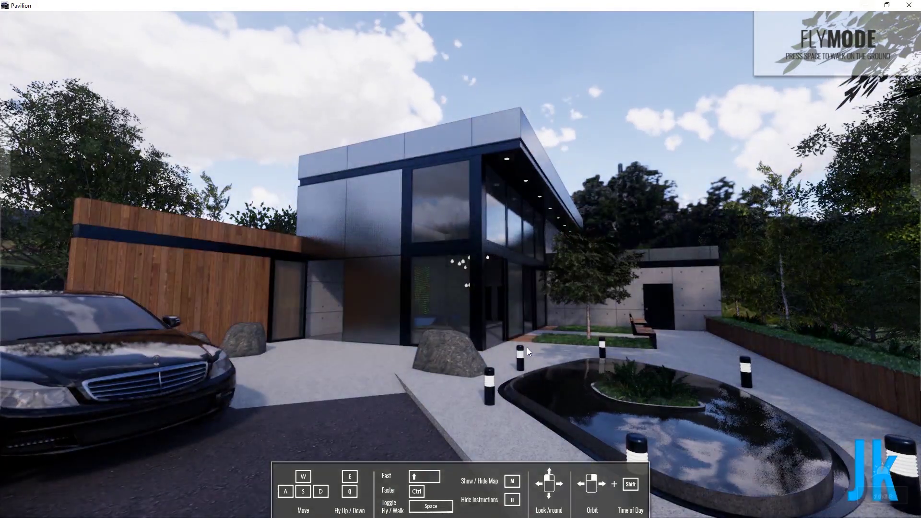
pyautogui.press('i')
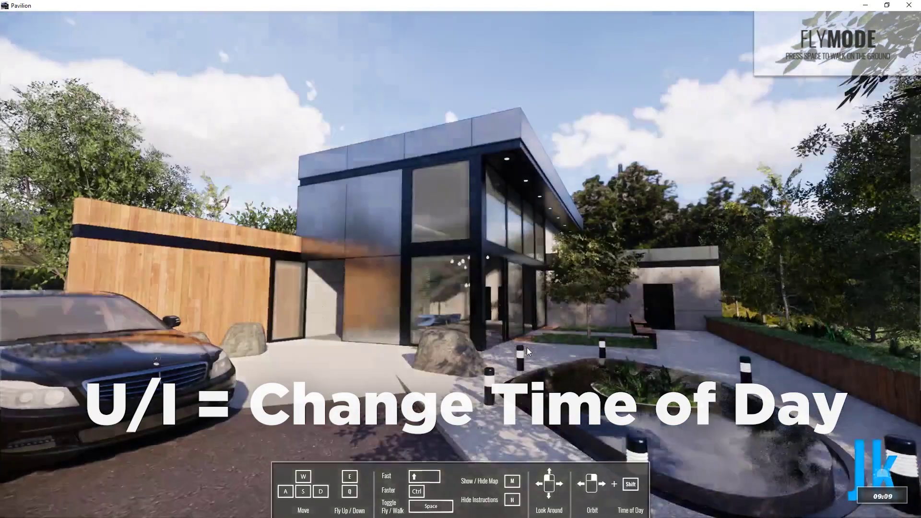
pyautogui.press('i')
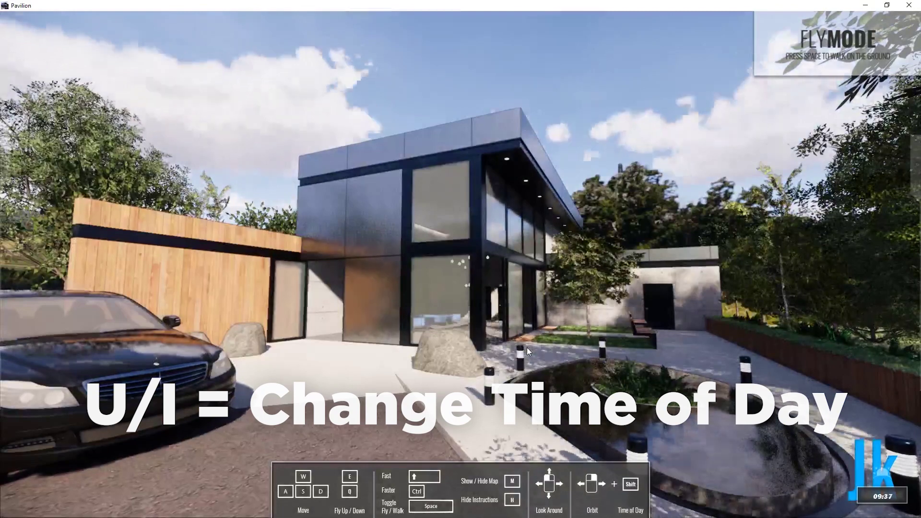
pyautogui.press('u')
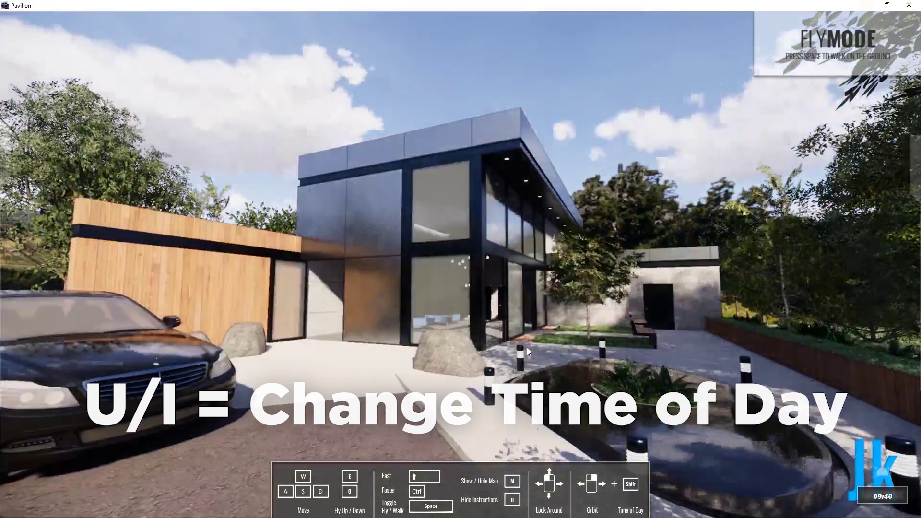
pyautogui.press('i')
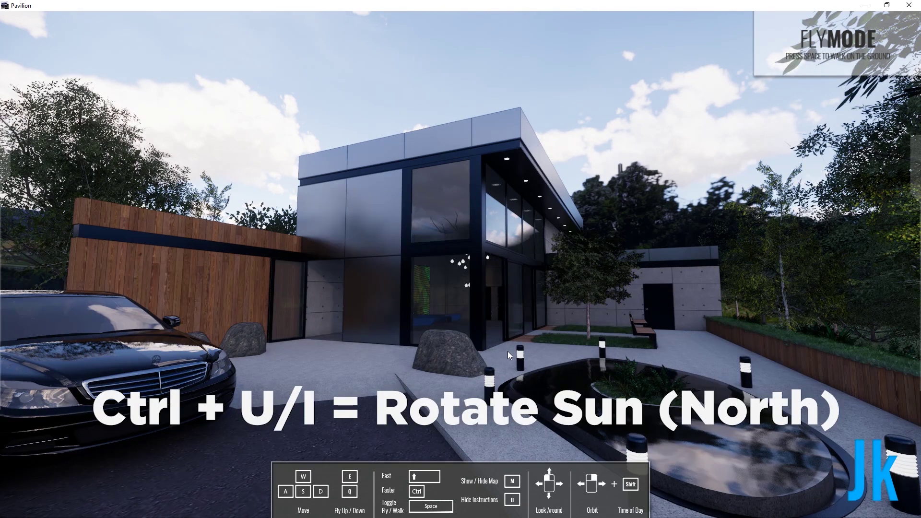
# Step: Rotate the sun direction with repeated Ctrl+U, then sidestep to centre the pond
pyautogui.hotkey('ctrl', 'u')
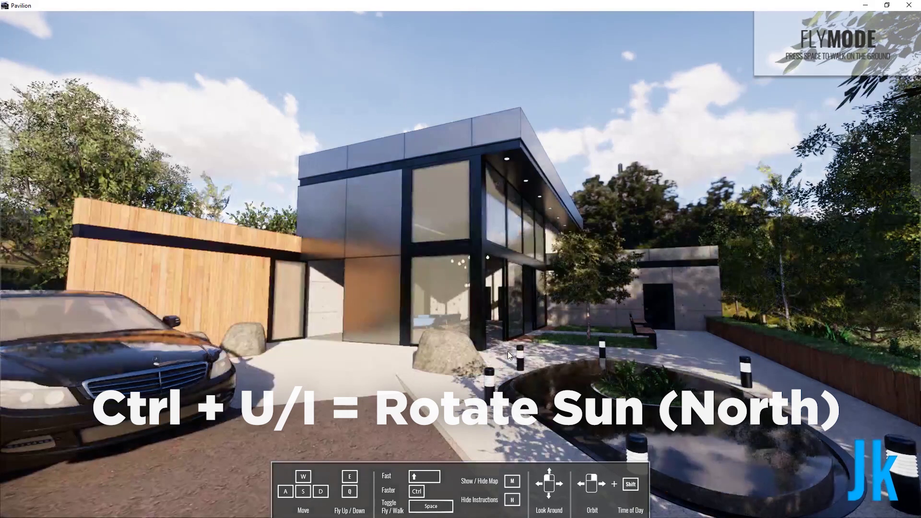
pyautogui.hotkey('ctrl', 'u')
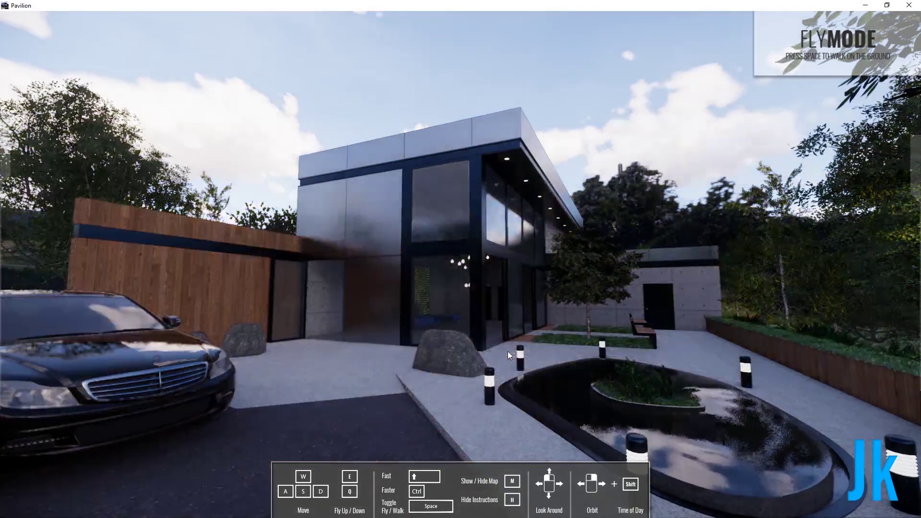
pyautogui.hotkey('ctrl', 'u')
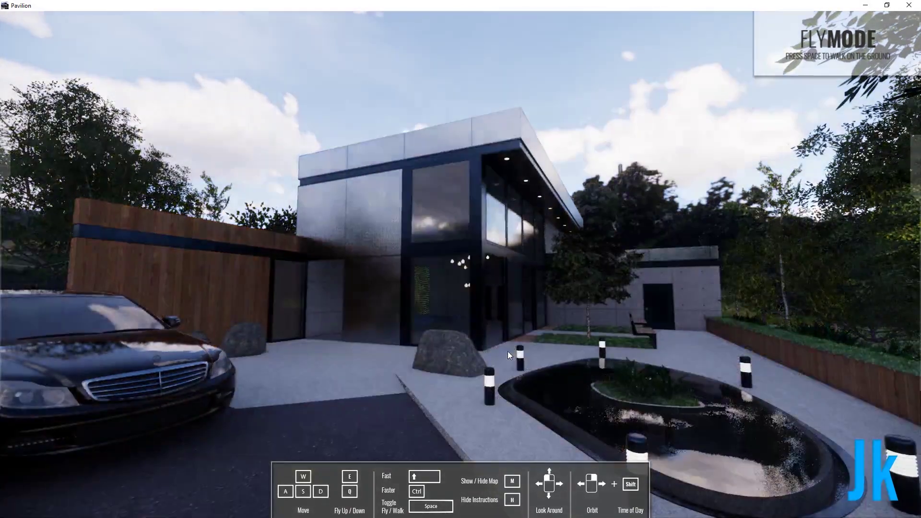
pyautogui.hotkey('ctrl', 'u')
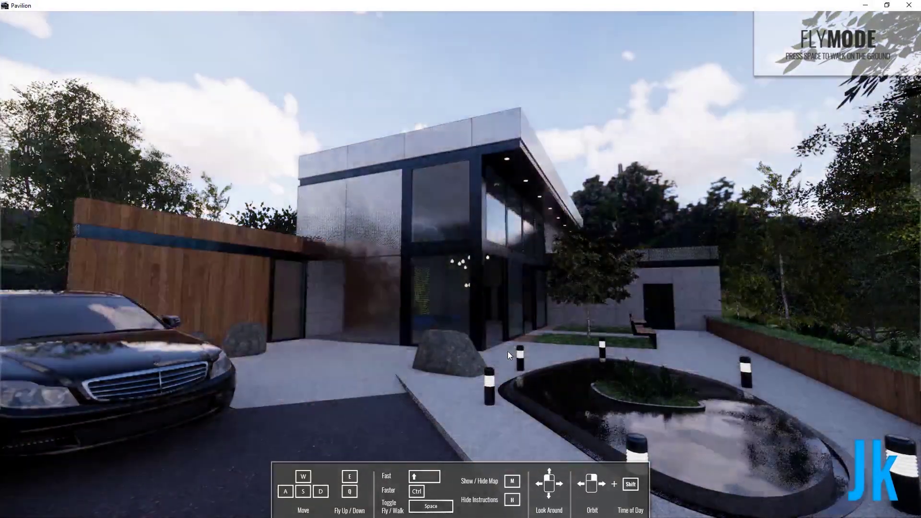
pyautogui.press('d')
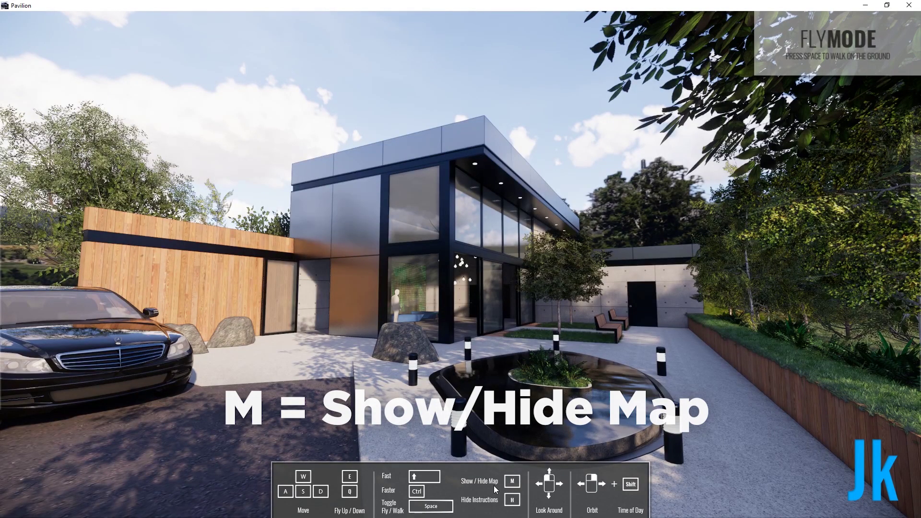
# Step: Show and enlarge the overhead minimap, then fly toward the courtyard benches
pyautogui.press('m')
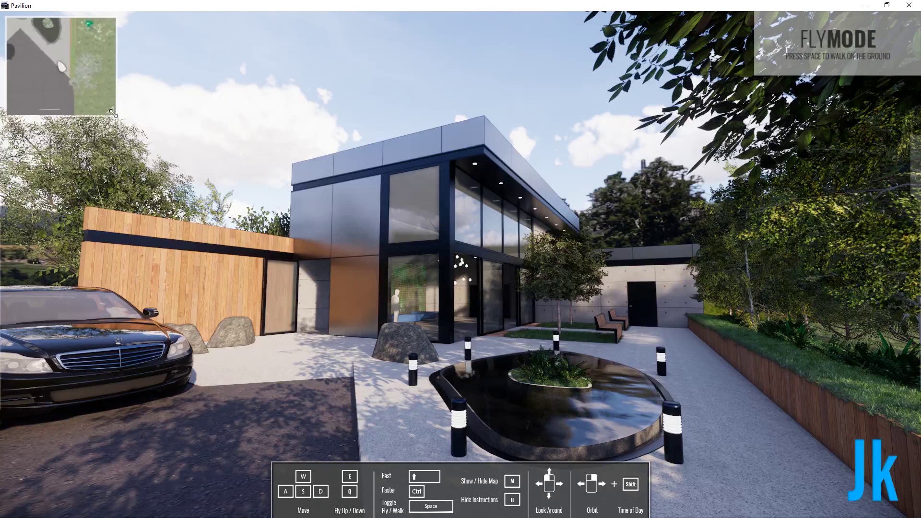
pyautogui.moveTo(115, 110); pyautogui.dragTo(340, 367)
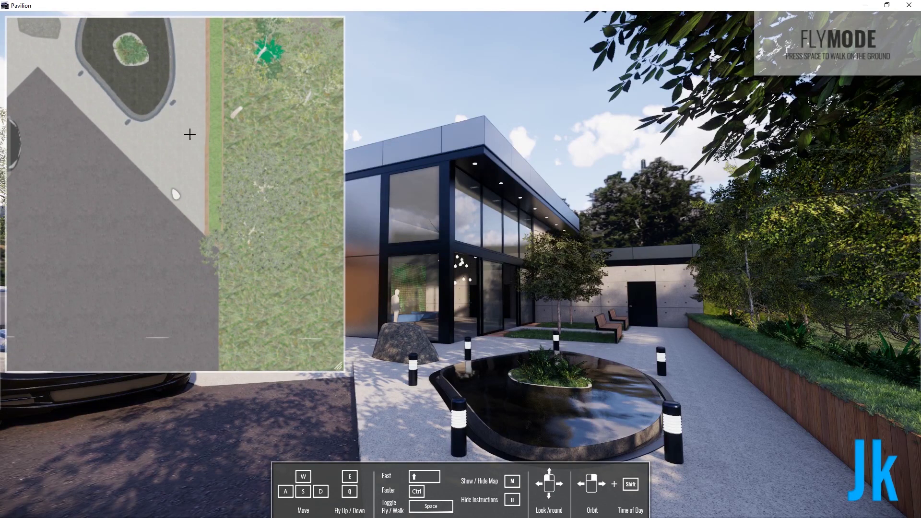
pyautogui.press('w')
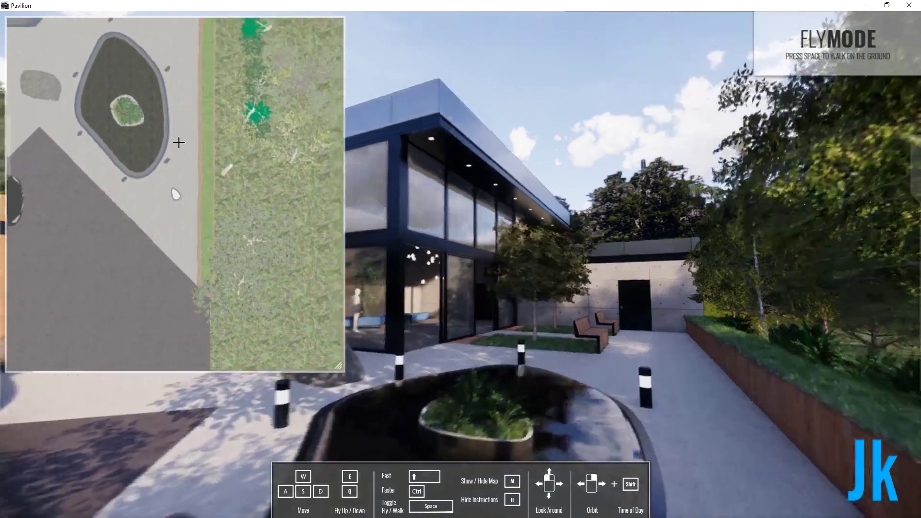
pyautogui.press('w')
# Step: Fly through the glass wall into the interior toward the dark doors, then back out through the façade
pyautogui.press('w')
pyautogui.moveTo(180, 60); pyautogui.dragTo(73, 140)
pyautogui.press('w')
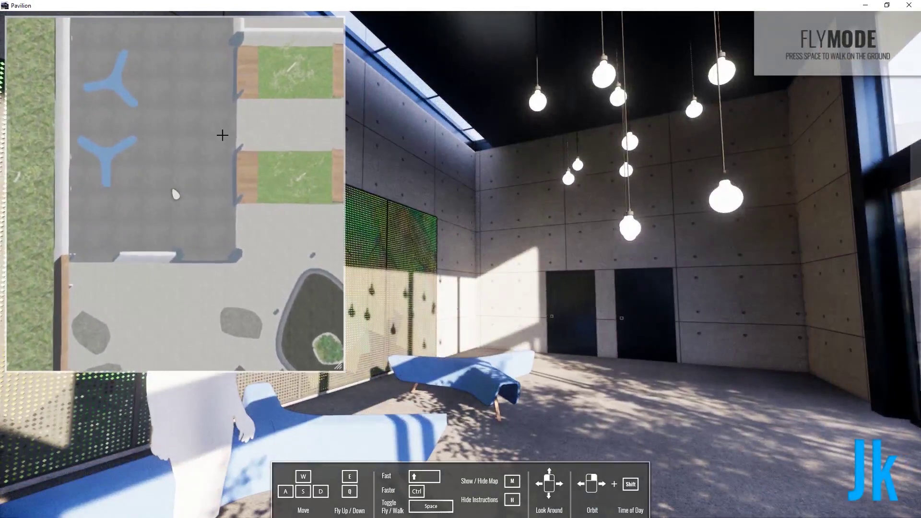
pyautogui.press('w')
pyautogui.moveTo(214, 117); pyautogui.dragTo(267, 200)
pyautogui.press('s')
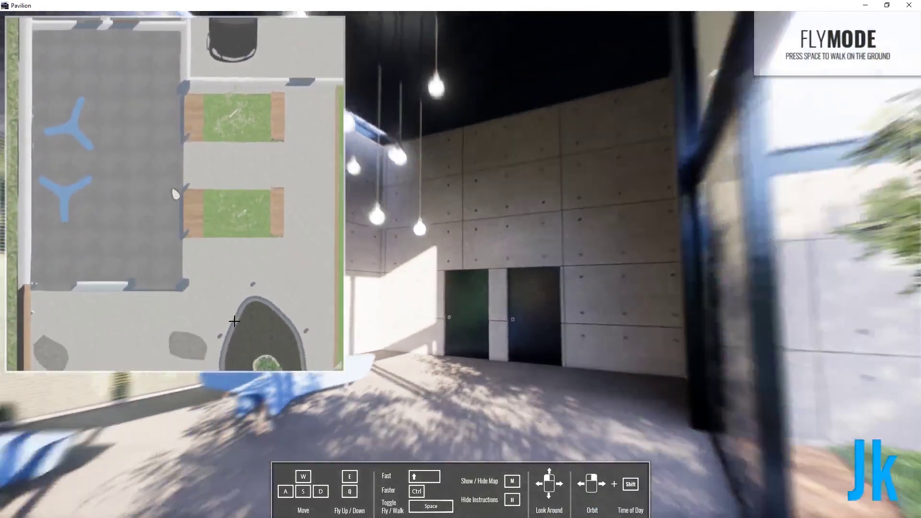